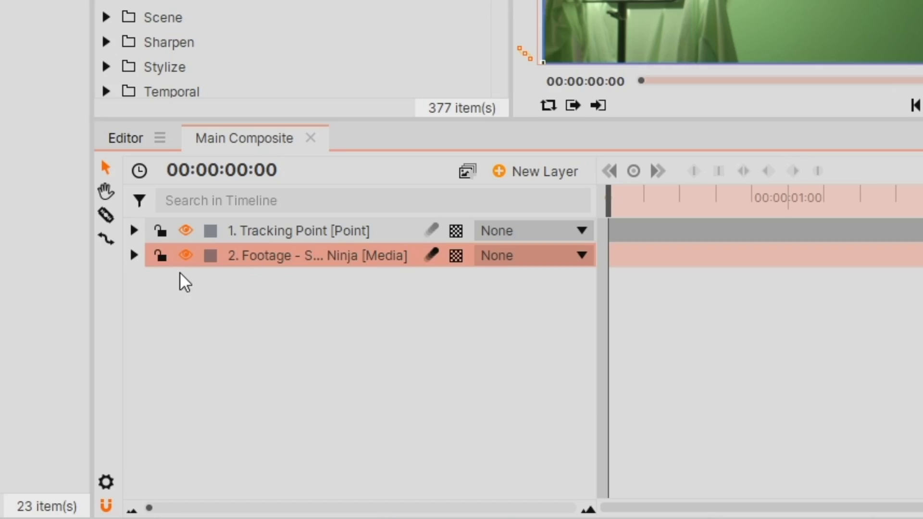
Add a tracker to the Footage - Space Ninja layer and set its type to Double Points (Position/Scale/Rotation).
click(133, 256)
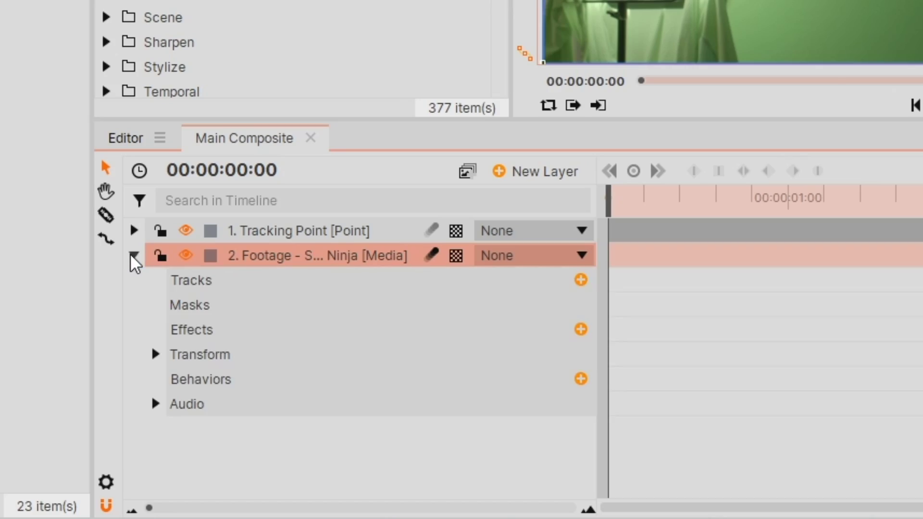
click(583, 282)
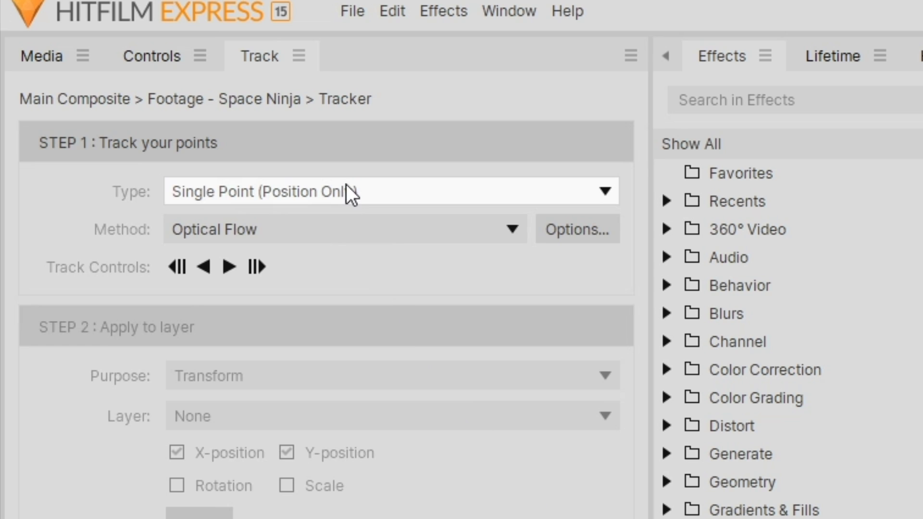
click(347, 184)
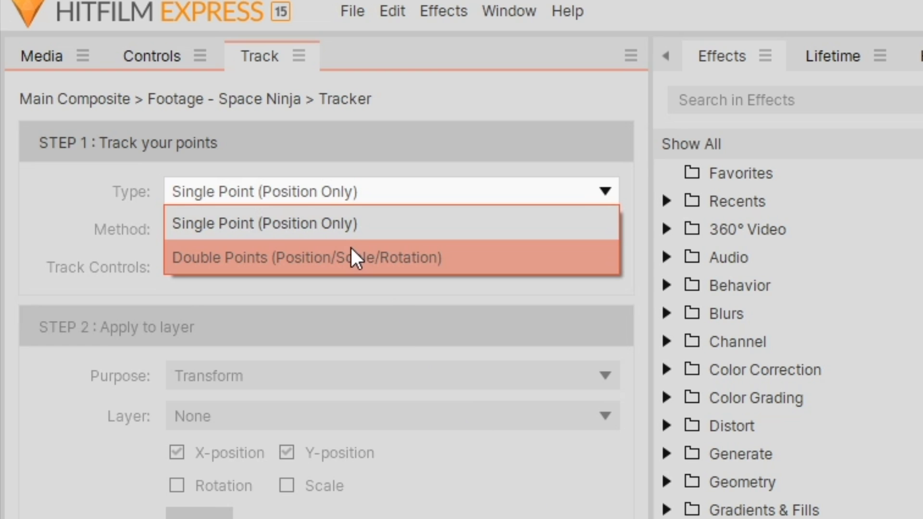
click(351, 250)
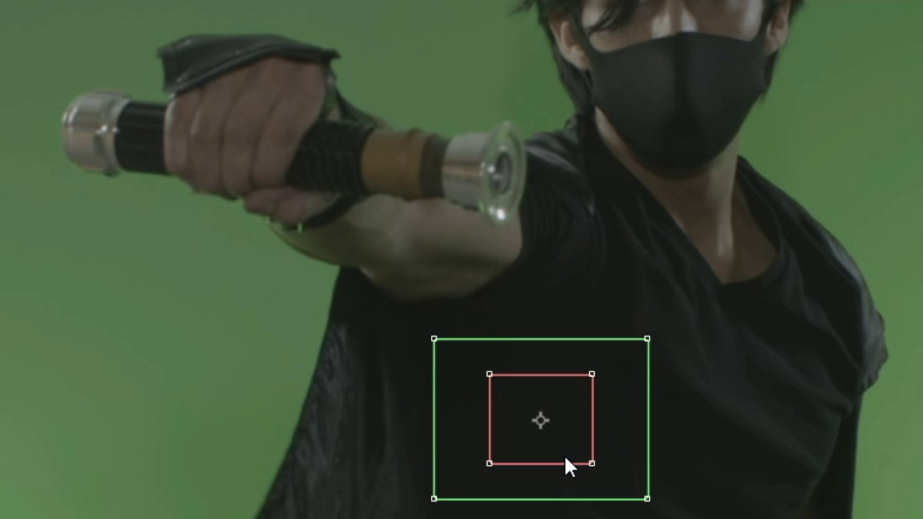
Place the two tracking points on opposite ends of the sword hilt, one on the emitter and one on the pommel.
drag(564, 454, 544, 233)
ctrl+click(604, 458)
drag(604, 457, 115, 166)
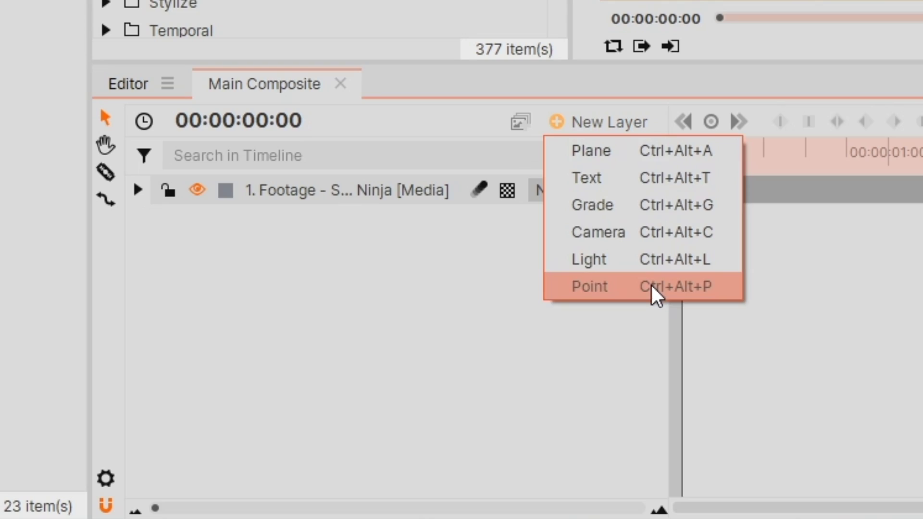
Add a new point layer to the Main Composite and rename it Tracking Point.
click(649, 287)
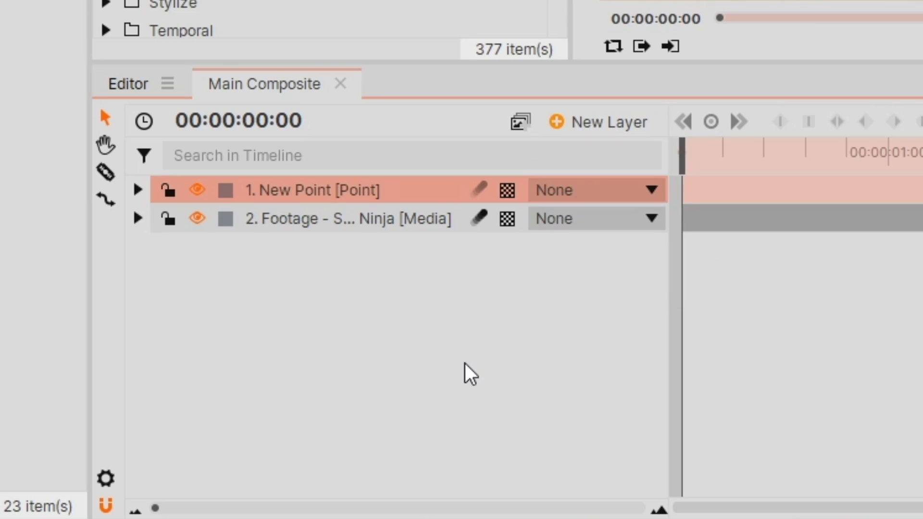
key(F2)
text(Tracking Point)
key(Return)
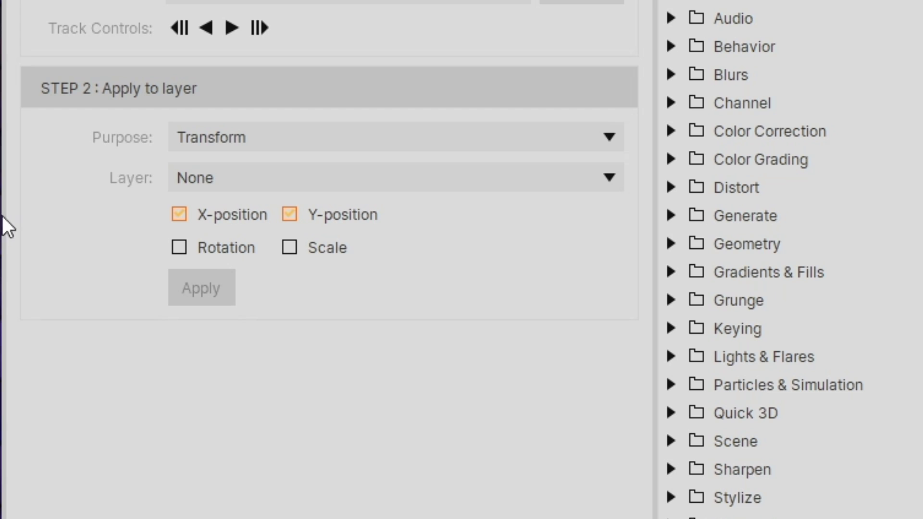
Target the Tracking Point layer with the track data and include Rotation and Scale.
click(374, 179)
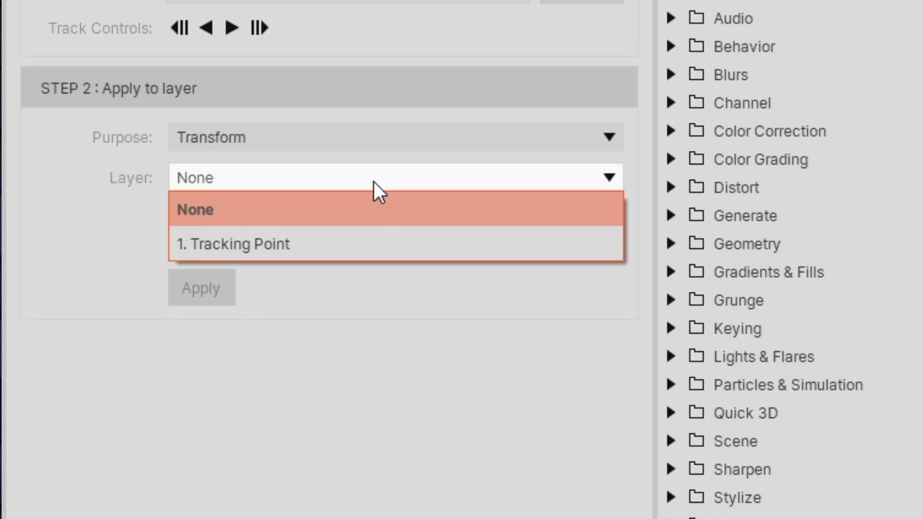
click(407, 260)
click(241, 249)
click(342, 248)
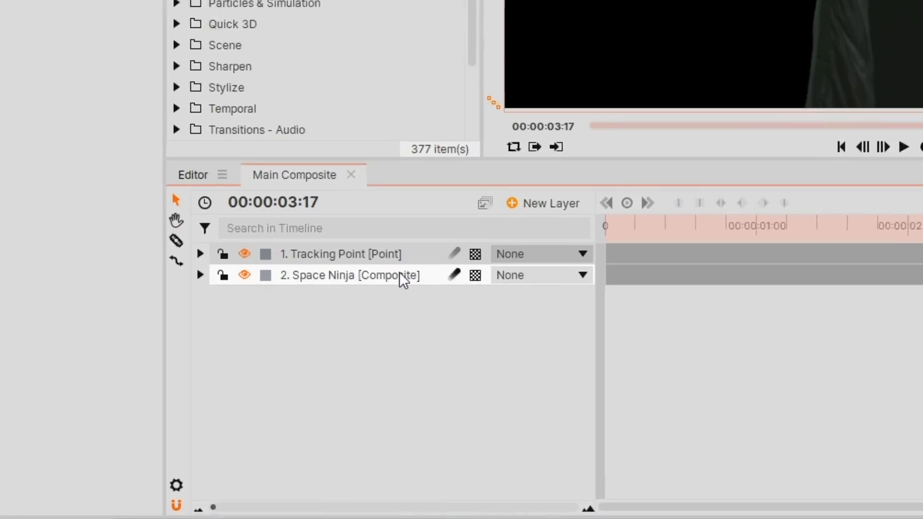
click(384, 391)
click(448, 168)
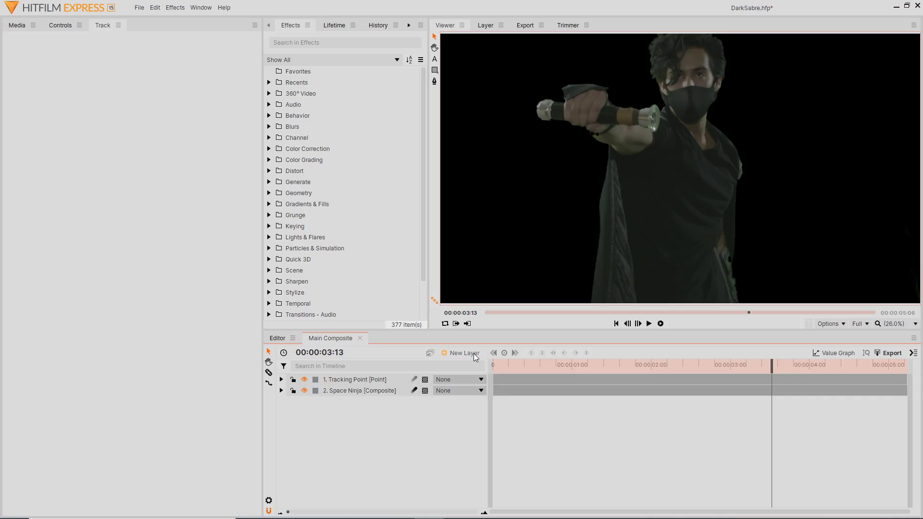
Create a white 3840 x 2160 plane layer named Sabre.
click(469, 353)
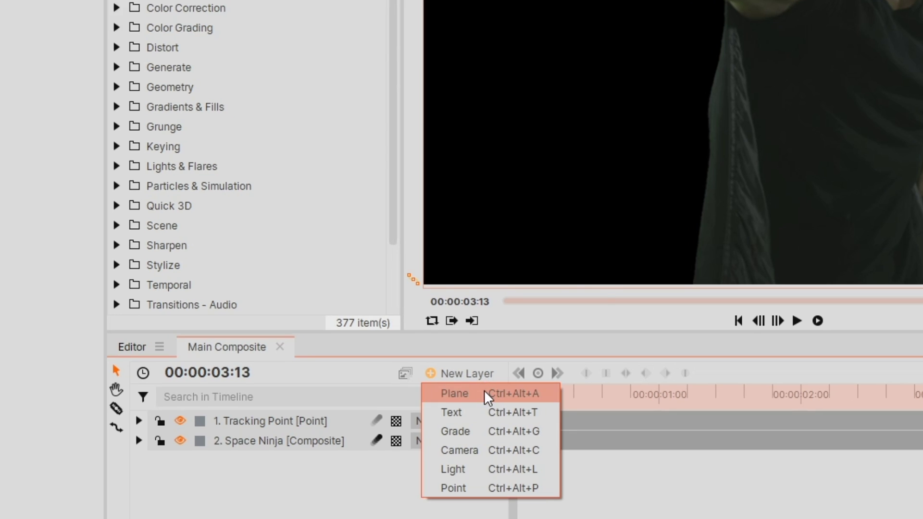
click(477, 361)
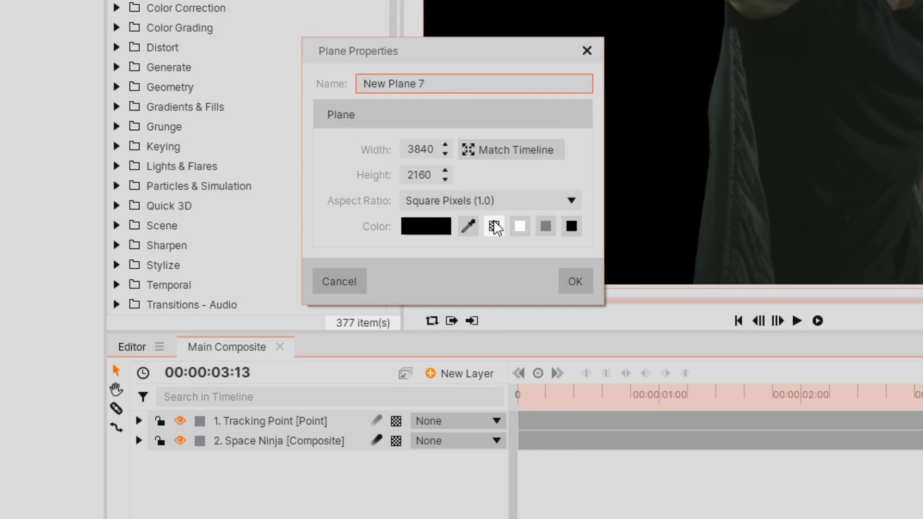
click(521, 230)
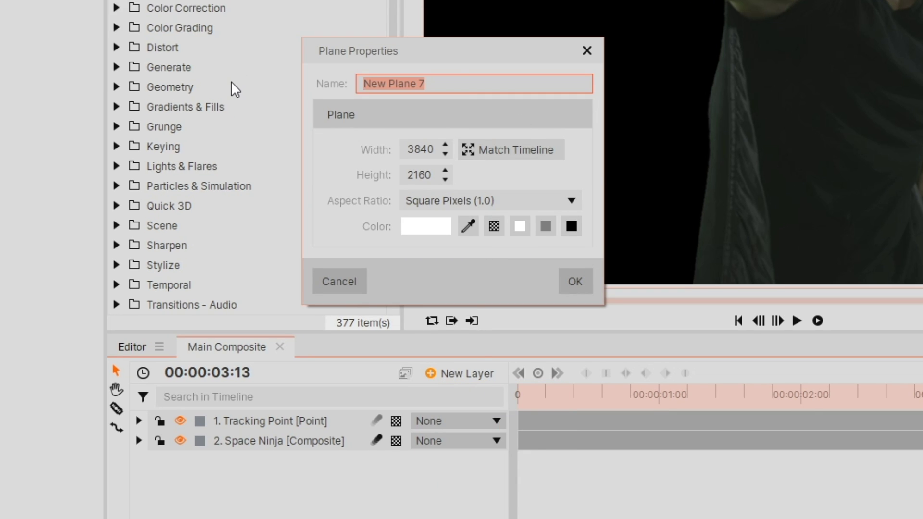
text(Saber)
key(Return)
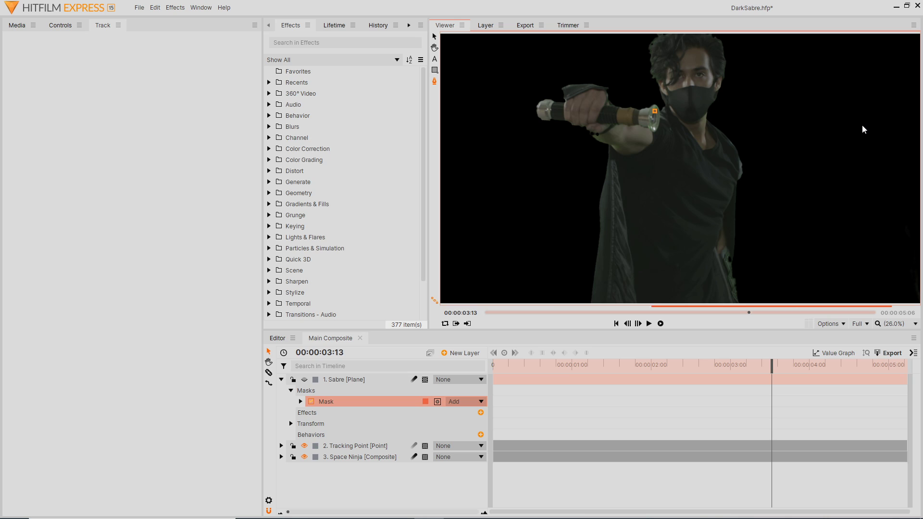
Finish a blade-shaped freehand mask on the Sabre plane, extending from the hilt emitter, and turn the layer's visibility on.
click(653, 123)
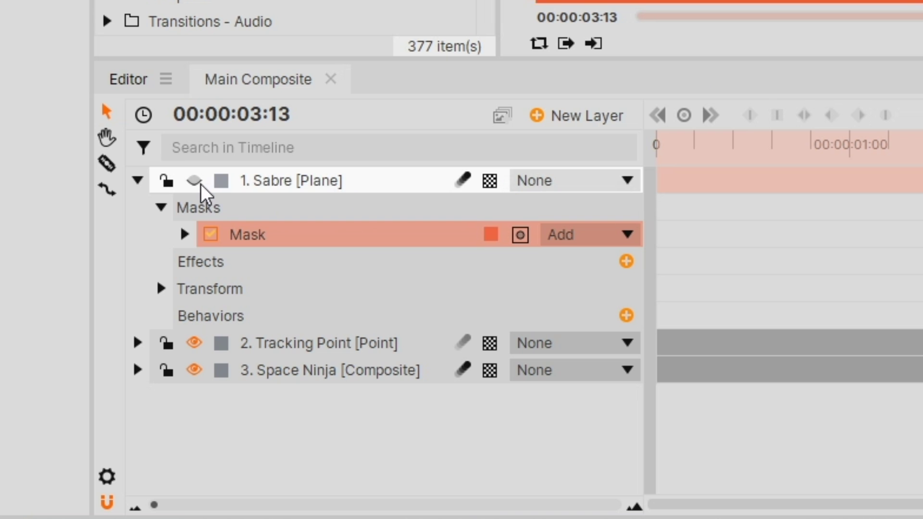
click(307, 380)
click(274, 177)
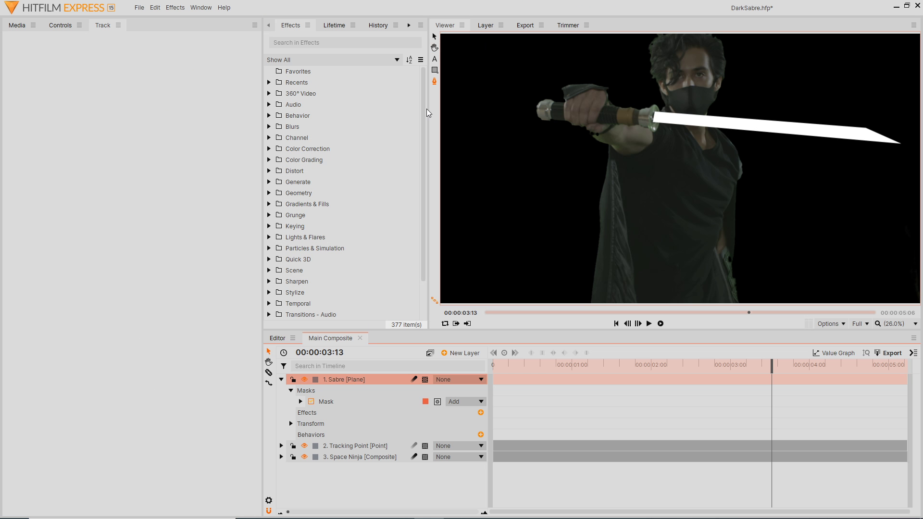
click(434, 38)
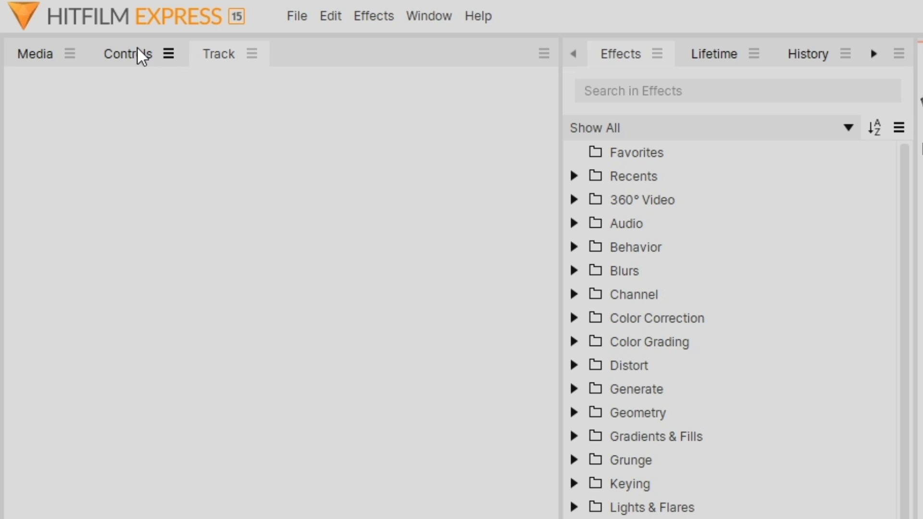
Set the Sabre plane's anchor point to -212.0, 431.0 at the base of the blade.
click(137, 52)
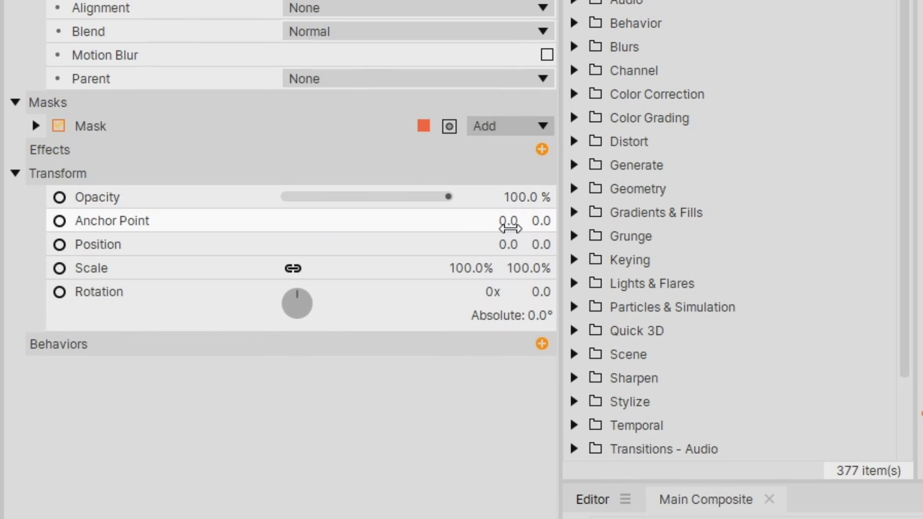
drag(509, 228, 577, 221)
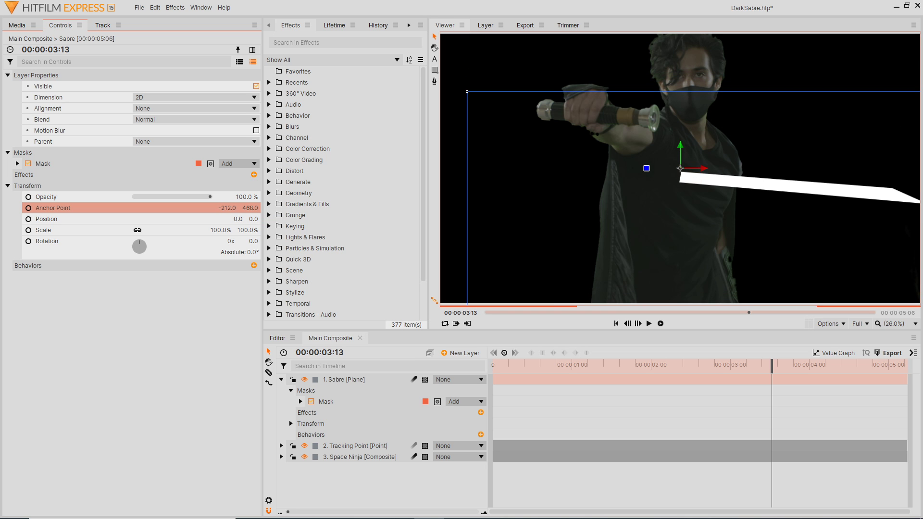
drag(250, 208, 227, 309)
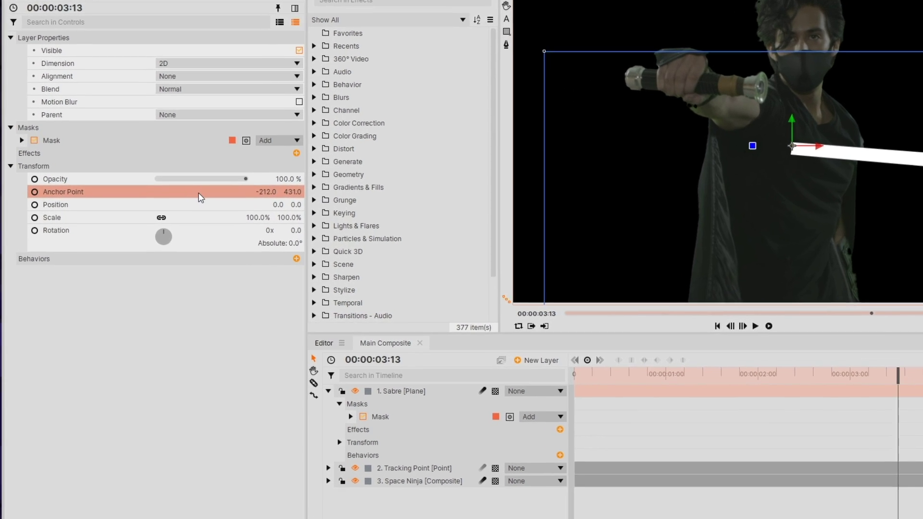
Copy the Sabre plane's anchor point values into its Position property.
right_click(171, 208)
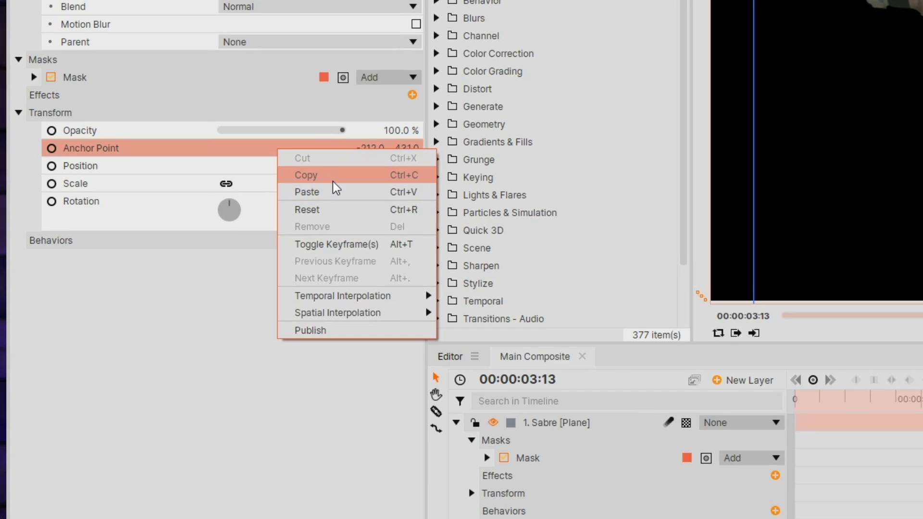
click(316, 182)
right_click(273, 170)
click(318, 204)
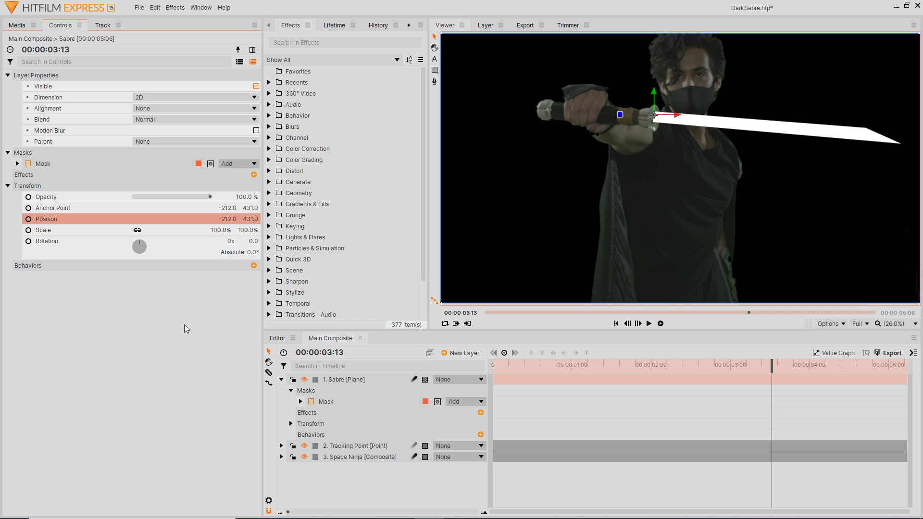
Parent the Sabre plane to the Tracking Point layer.
click(386, 381)
click(459, 379)
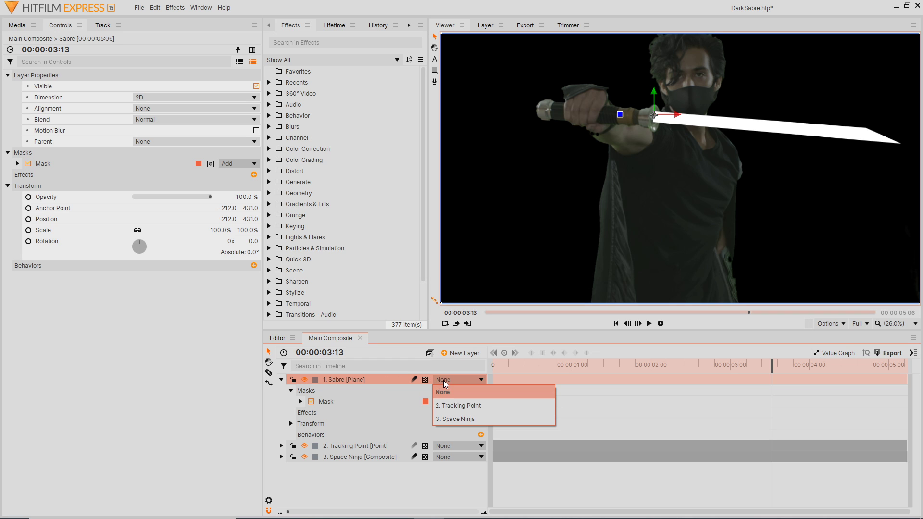
click(457, 407)
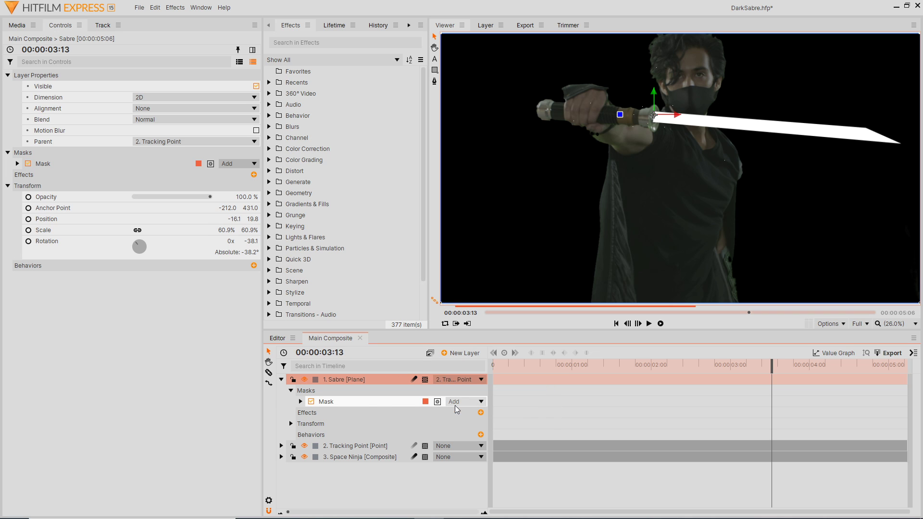
Reshape the Sabre mask's base by pulling a point between its two base corners into the hilt emitter.
click(43, 163)
scroll(663, 153, up, 5)
scroll(663, 153, up, 2)
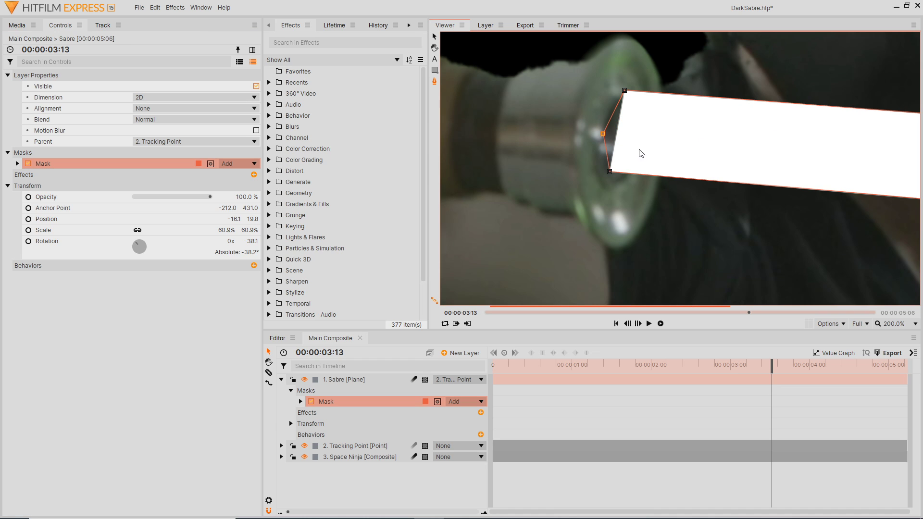
scroll(632, 154, down, 7)
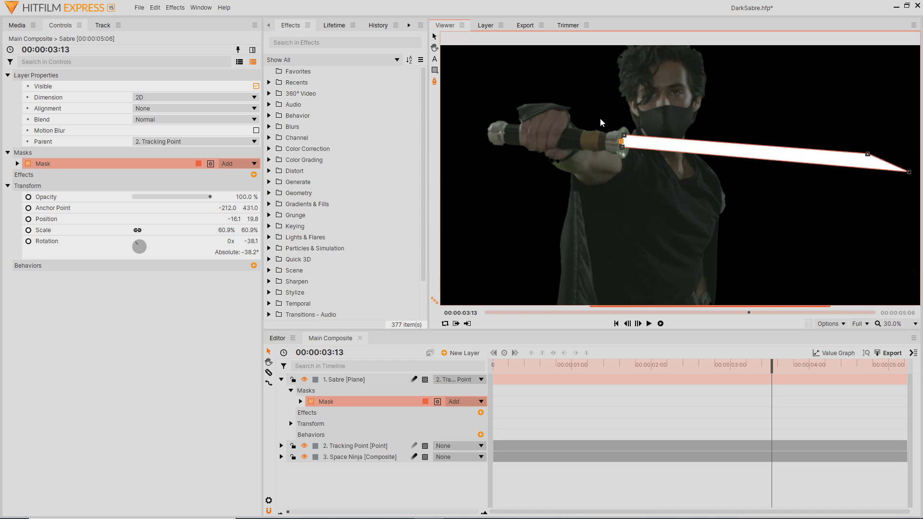
Keyframe the Sabre mask's Path at 00:00:02:00 and shift that keyframe a few frames forward on the timeline.
click(652, 369)
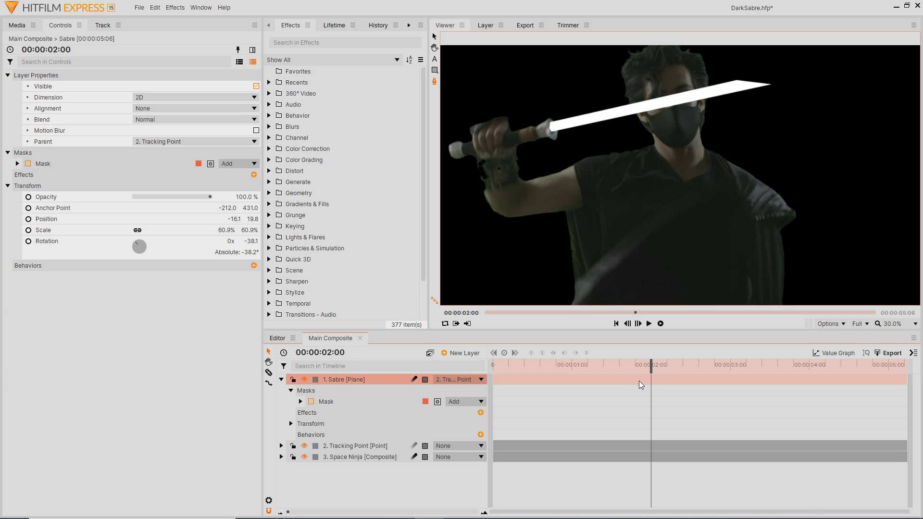
click(300, 401)
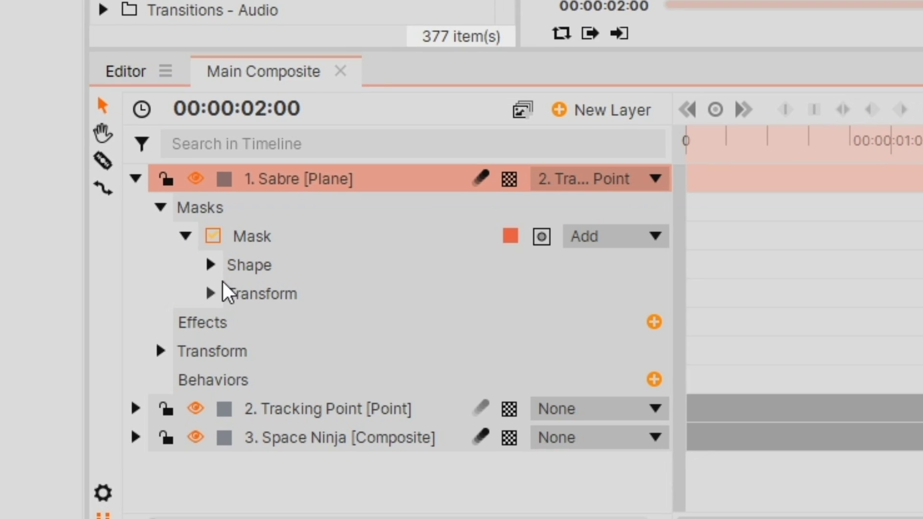
click(212, 295)
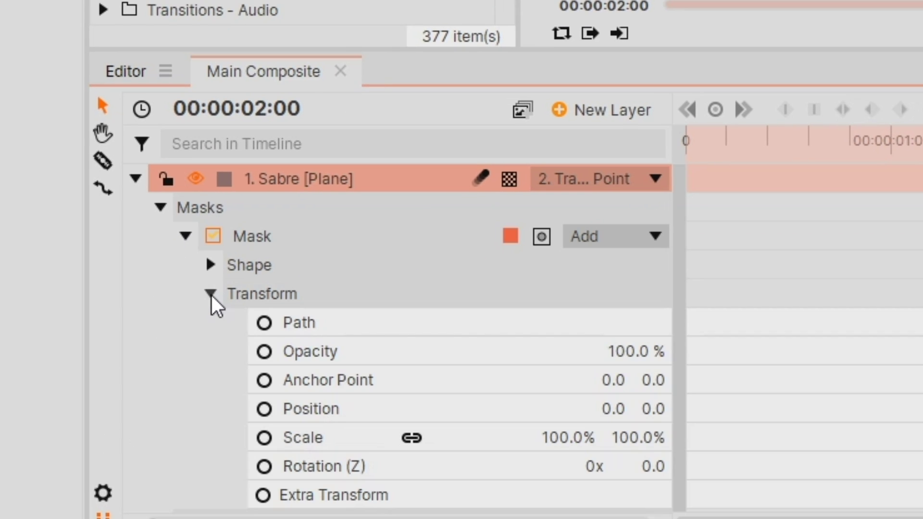
click(264, 324)
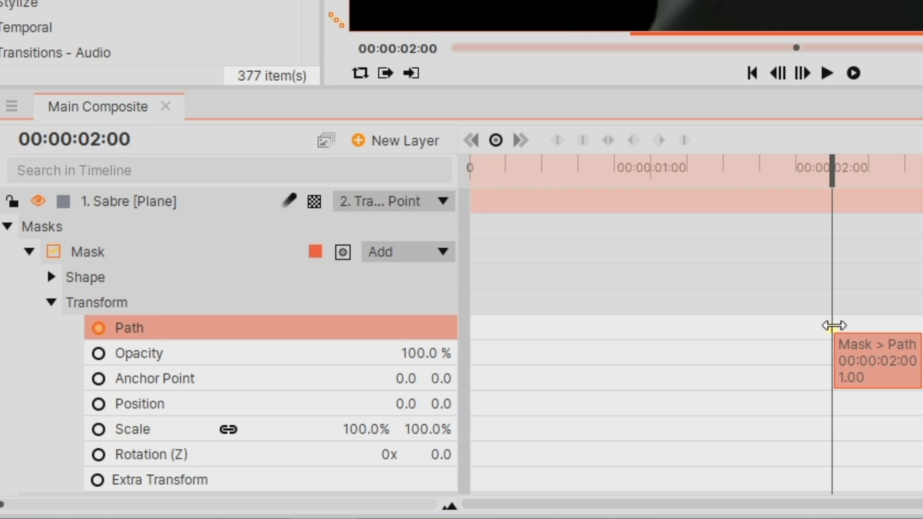
drag(832, 326, 856, 343)
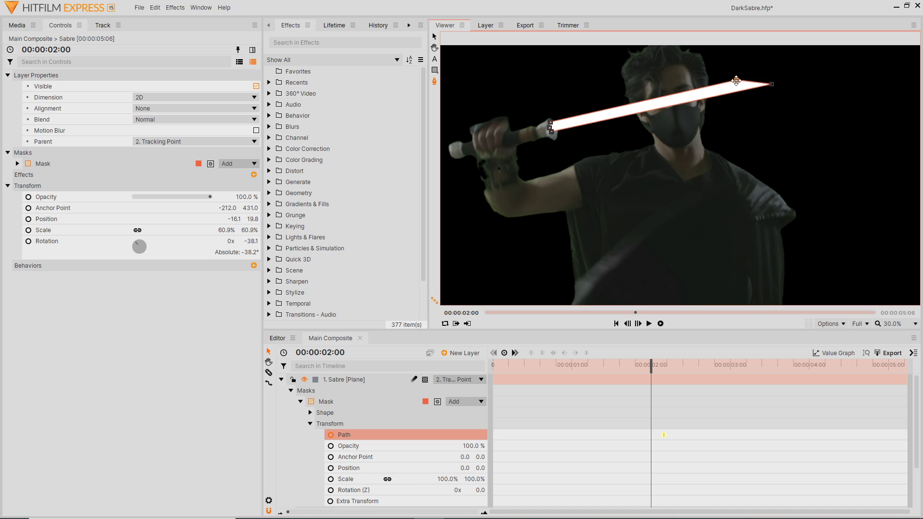
At 00:00:02:00, move the blade mask's tip points back into the hilt to animate the sabre from retracted.
drag(699, 94, 613, 114)
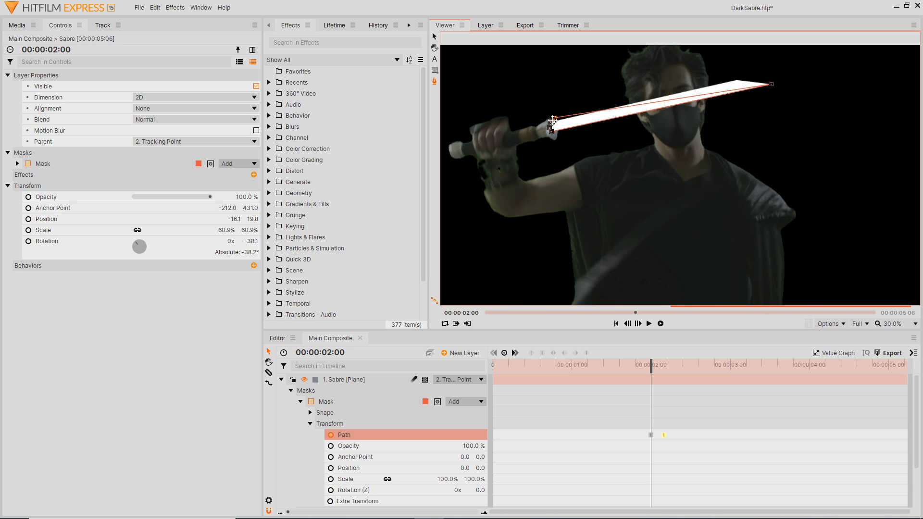
drag(771, 84, 556, 130)
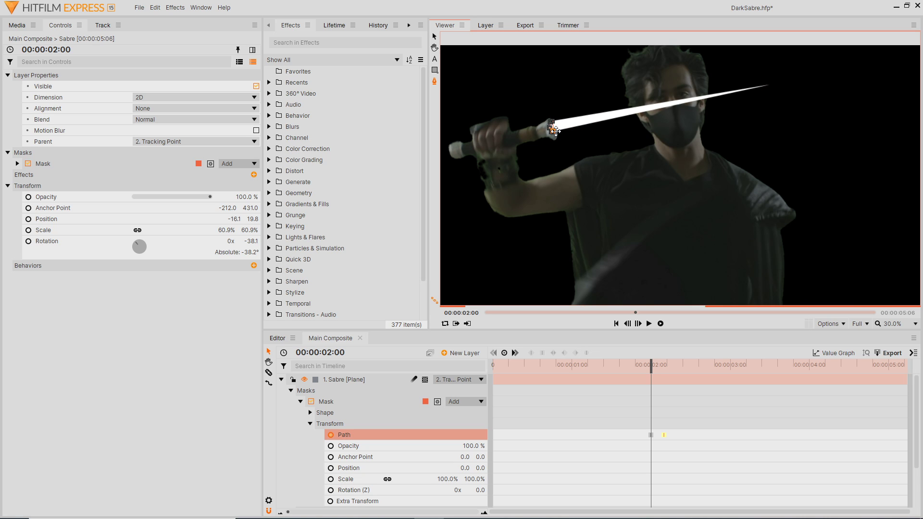
scroll(615, 374, up, 3)
click(712, 364)
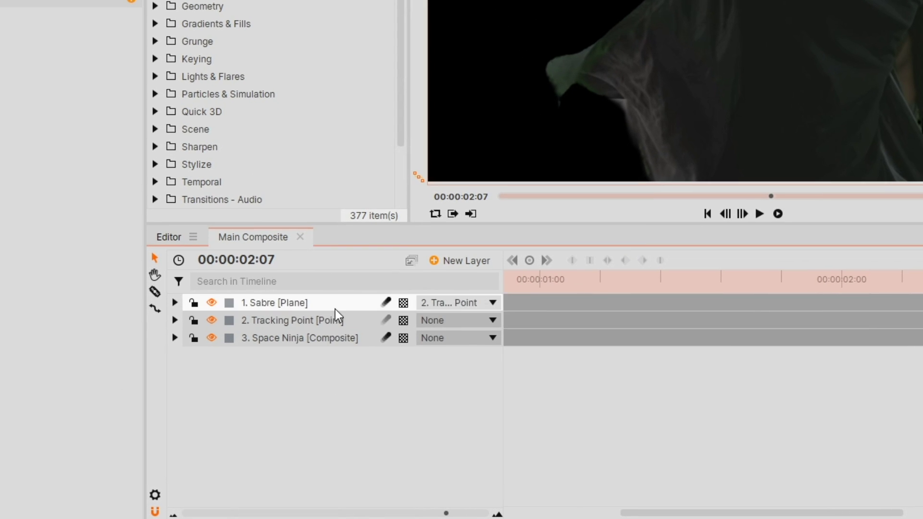
Move the Sabre plane and Tracking Point layers into a new composite shot named Sabre.
click(360, 369)
shift+click(339, 302)
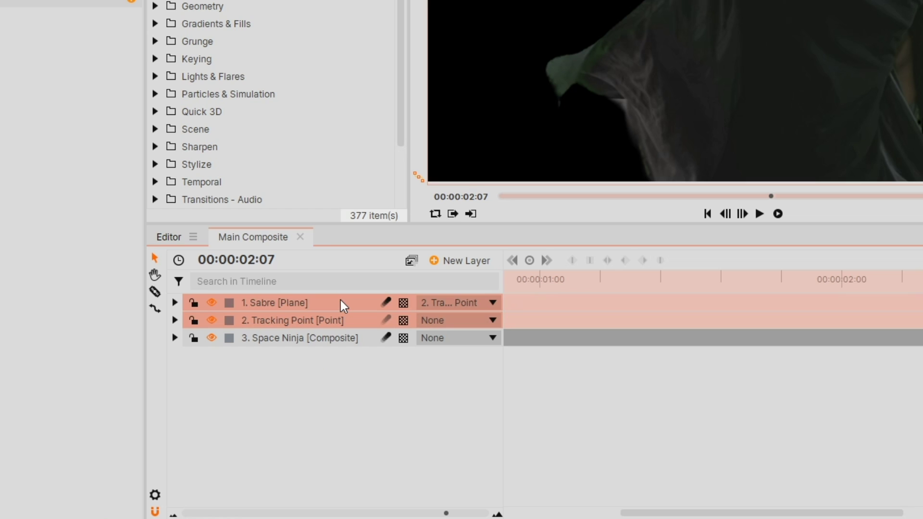
right_click(340, 302)
click(423, 159)
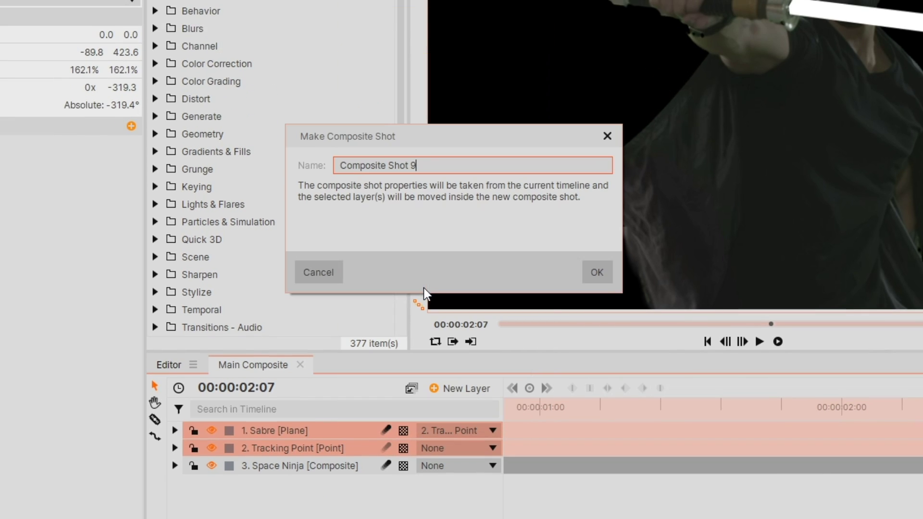
drag(439, 171, 259, 172)
text(Sabre)
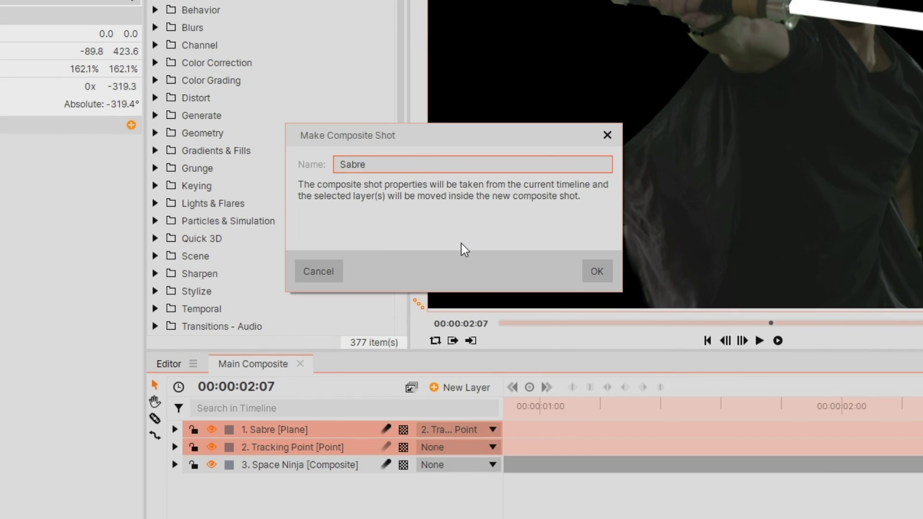
key(Return)
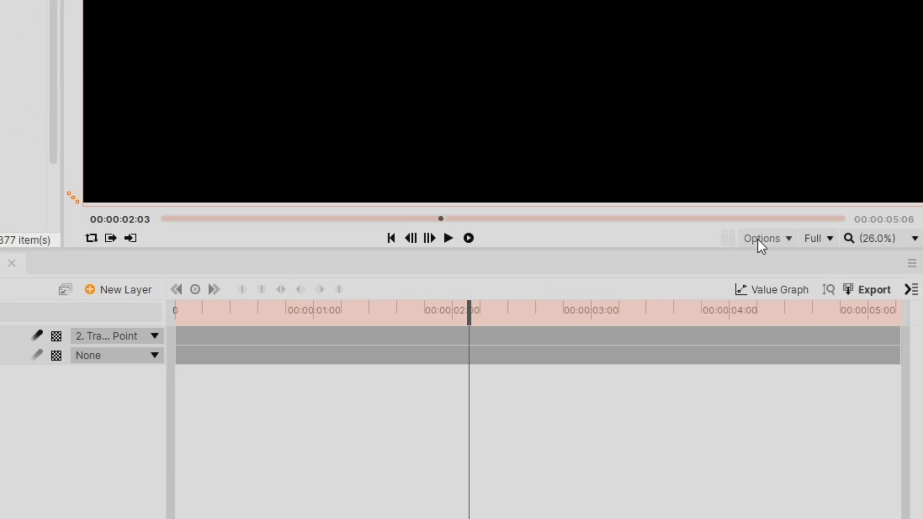
Turn on the viewer's checkerboard background and add a black plane named BG beneath the Sabre and Tracking Point layers.
click(831, 323)
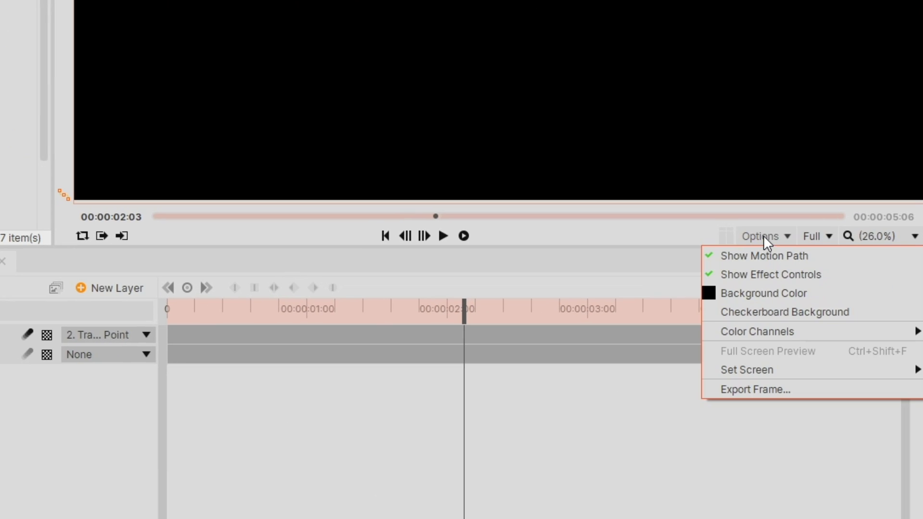
click(810, 316)
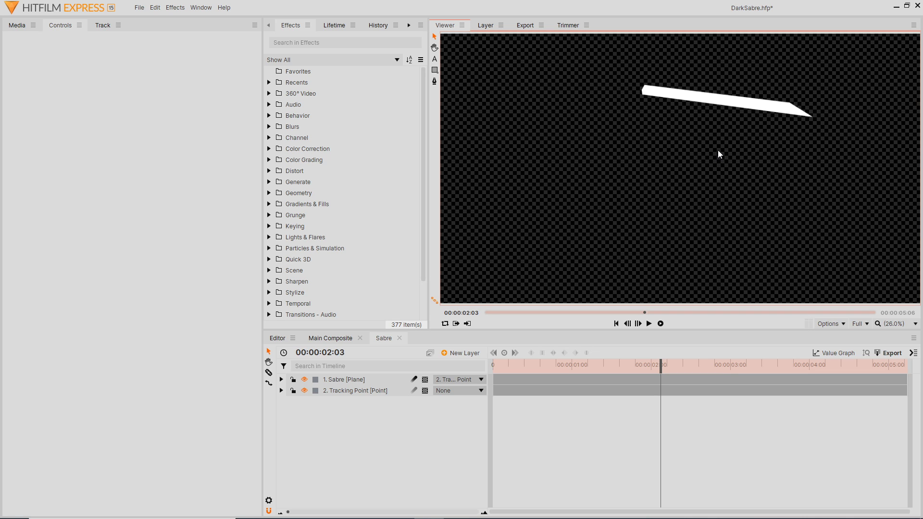
click(462, 354)
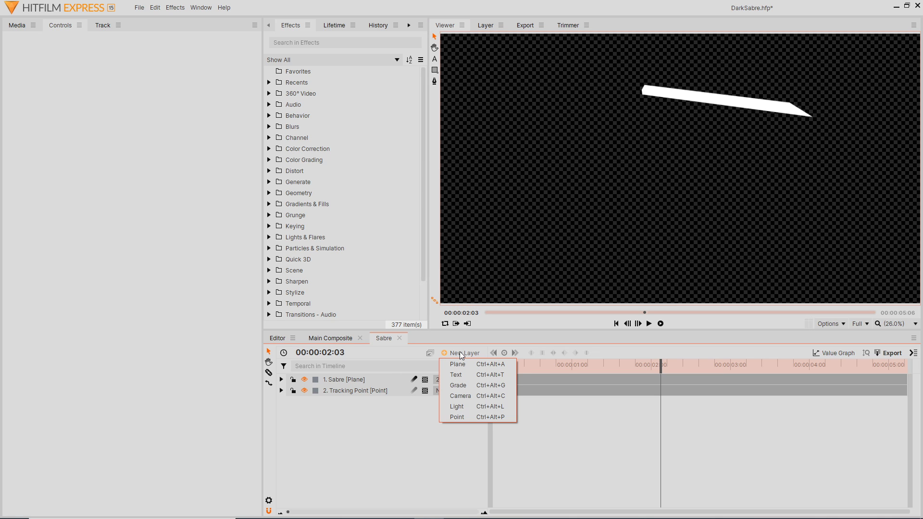
click(475, 368)
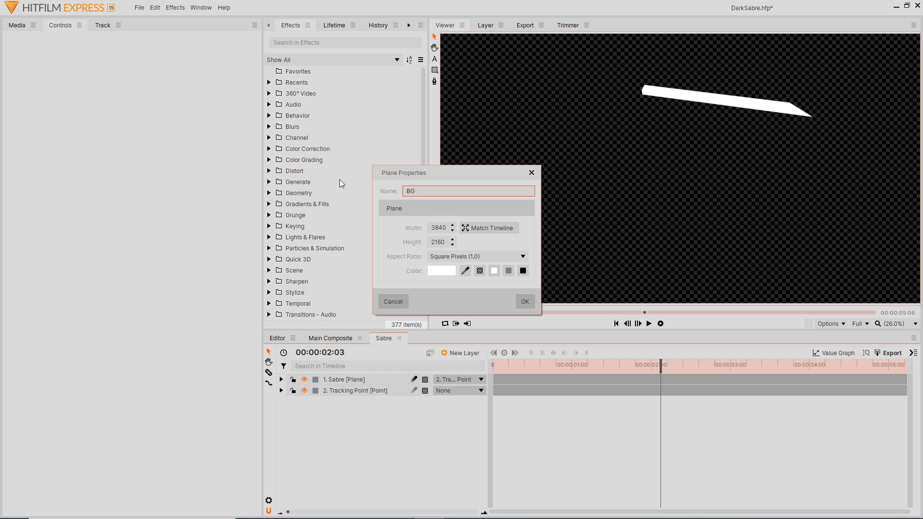
click(523, 271)
click(529, 304)
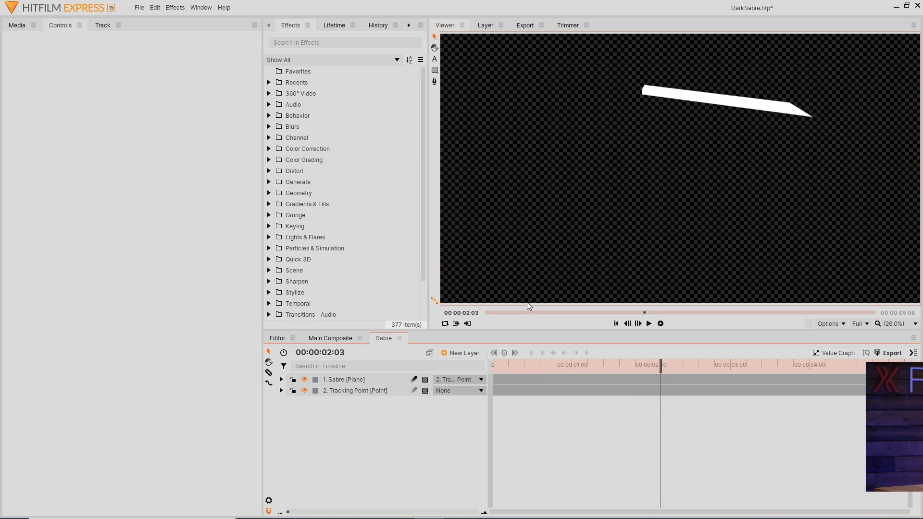
drag(396, 383, 398, 411)
click(392, 426)
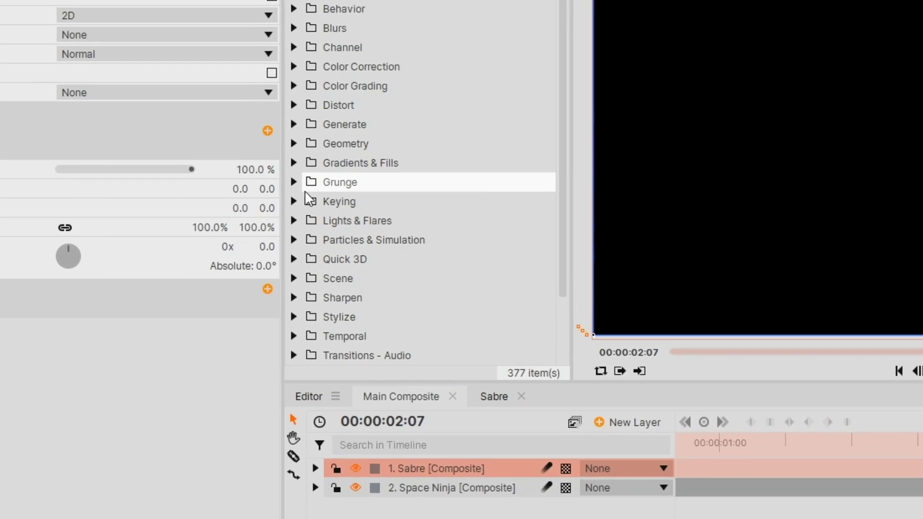
Apply Demult and then Matte Cleaner to the Sabre composite in Main Composite.
click(274, 223)
drag(432, 292, 0, 104)
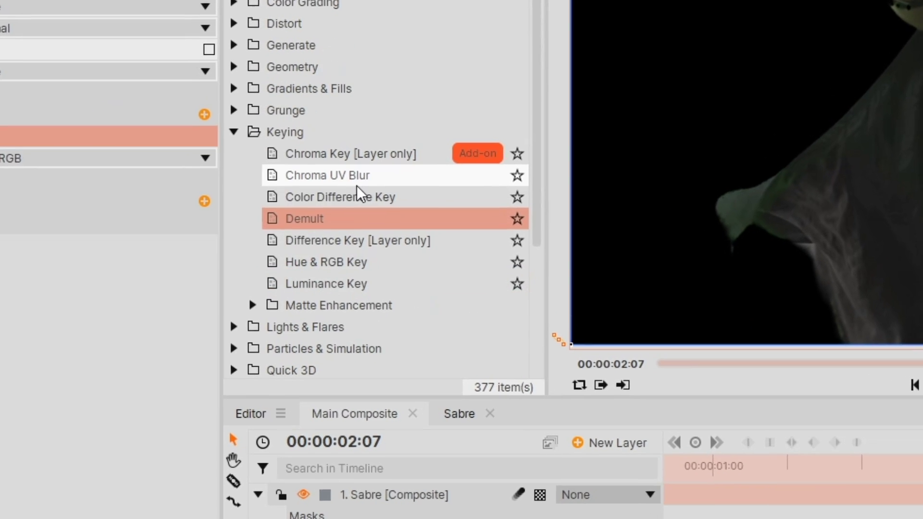
click(252, 305)
scroll(359, 296, down, 1)
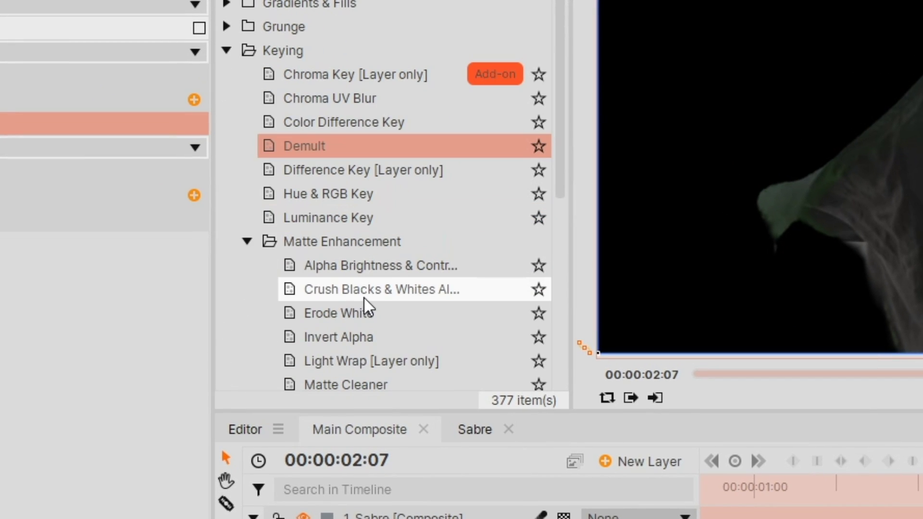
scroll(388, 368, down, 1)
drag(427, 325, 0, 174)
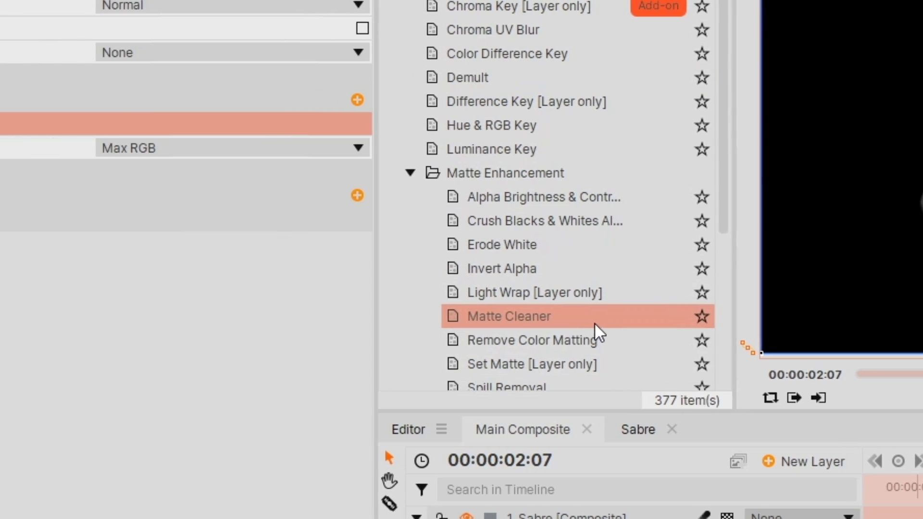
drag(303, 174, 315, 145)
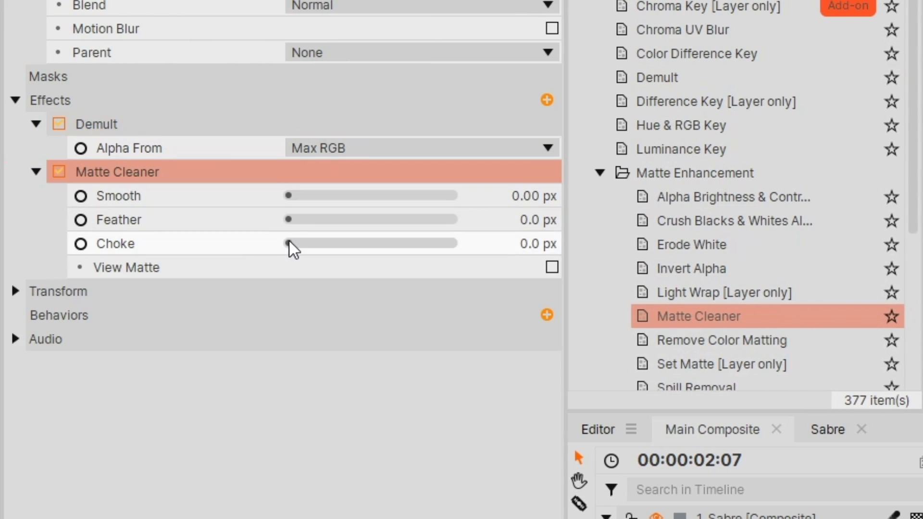
Set the Matte Cleaner's Feather to 21.7 px on the Sabre composite.
click(504, 215)
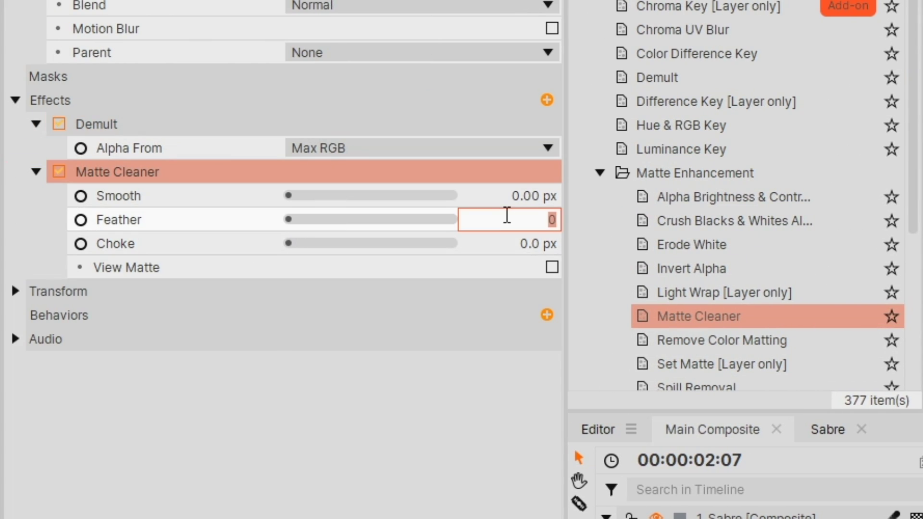
text(10)
key(Return)
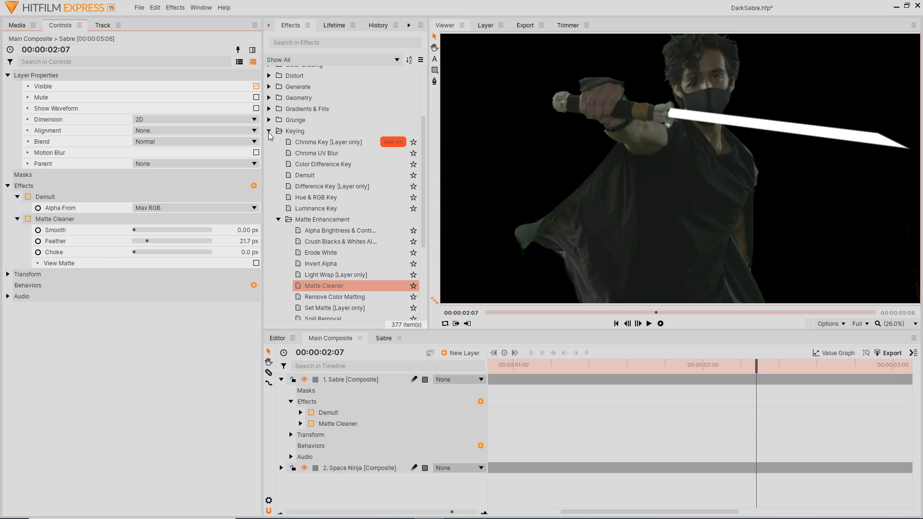
Add a Glow effect below Matte Cleaner on the Sabre composite, with Intensity 1.8 and Radius 61.4 px.
click(270, 132)
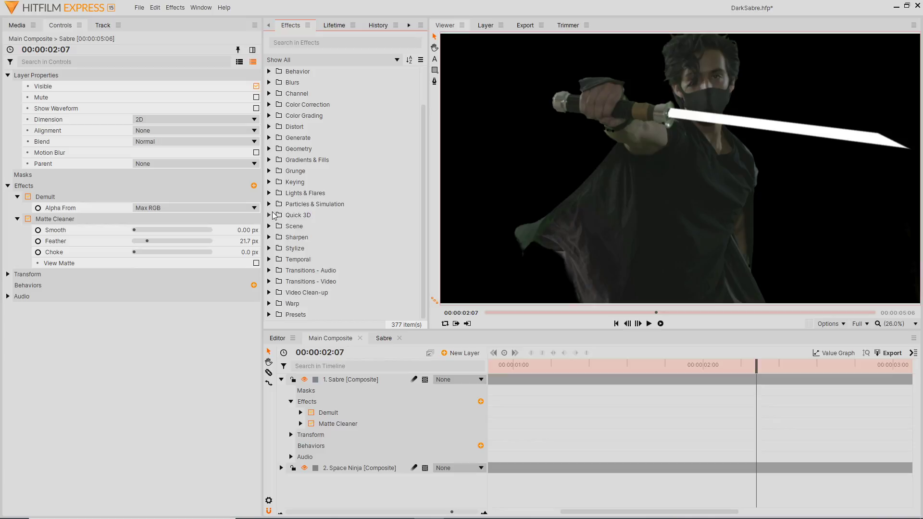
click(269, 193)
click(319, 235)
drag(339, 241, 108, 266)
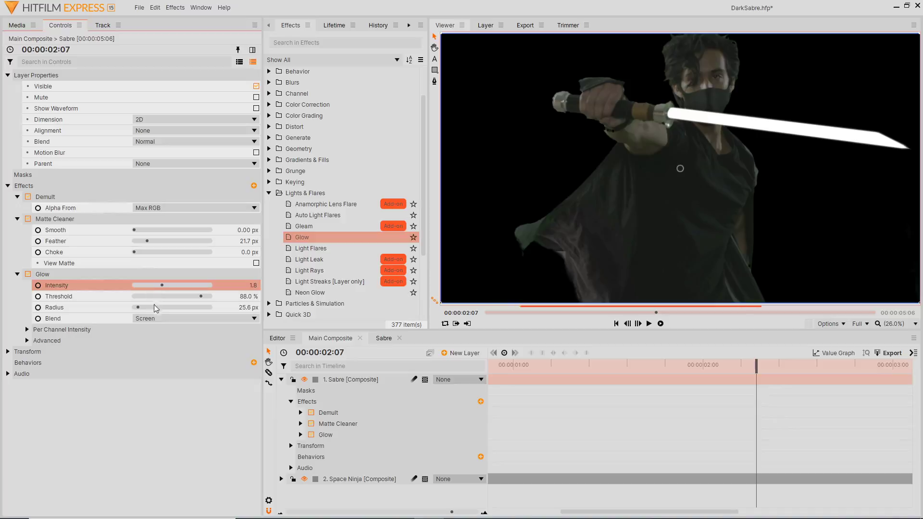
drag(138, 308, 142, 307)
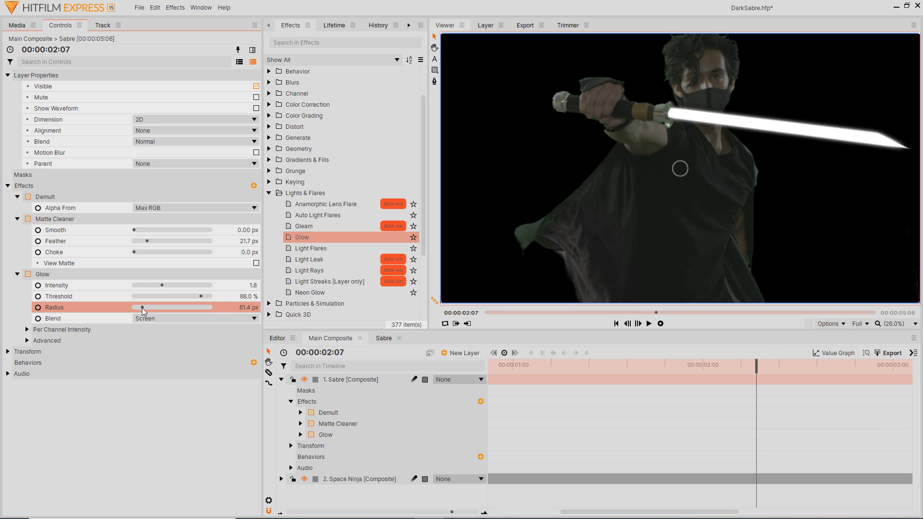
Duplicate the Glow effect to make three glows and set the last one's Radius to 143.3 px.
click(91, 277)
key(ctrl+d)
drag(143, 384, 154, 385)
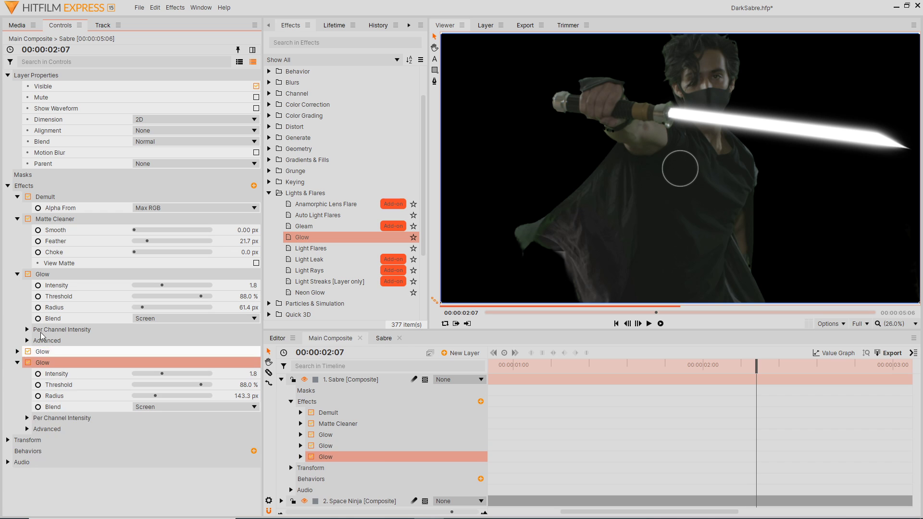
click(17, 274)
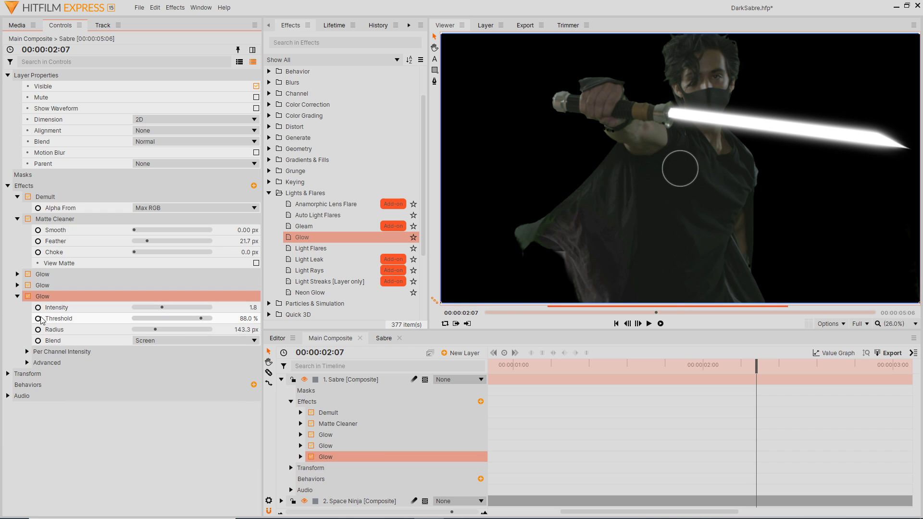
click(175, 322)
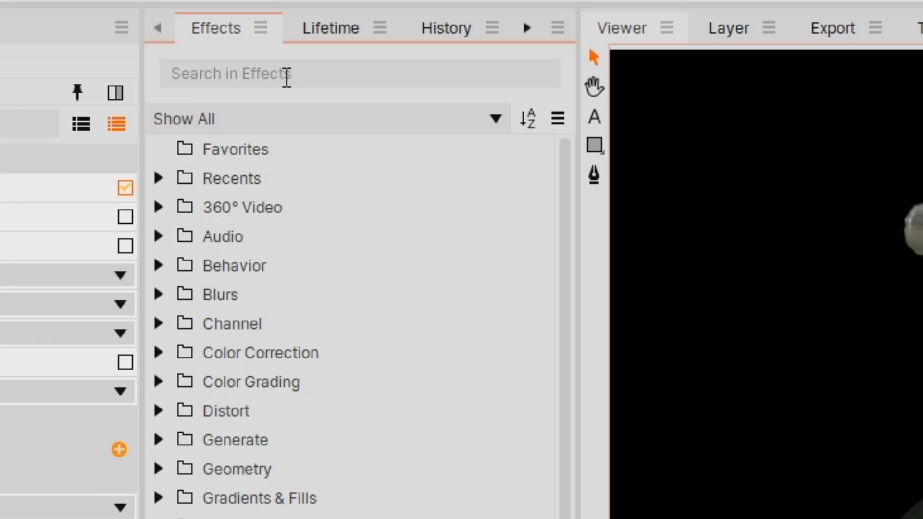
Add Fractal Noise below the three Glow effects on the Sabre composite and change its Appearance blend mode.
click(287, 77)
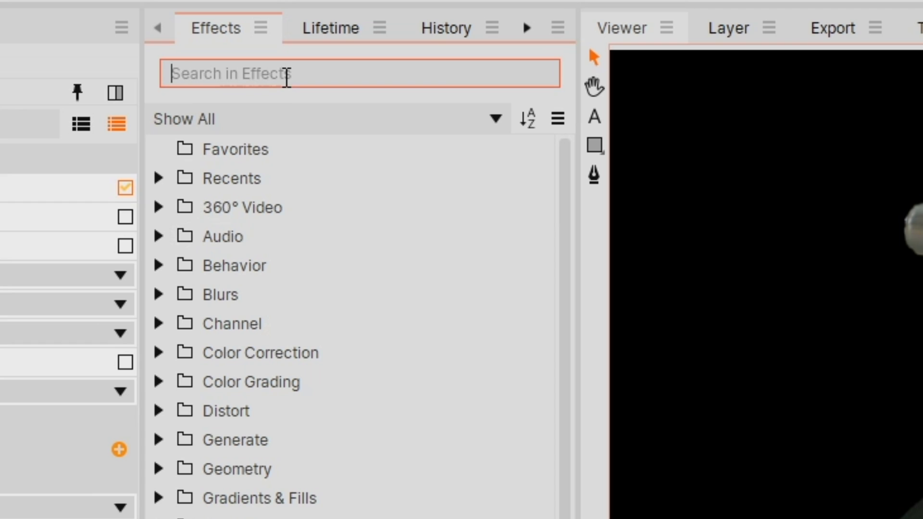
text(fract)
drag(312, 177, 315, 202)
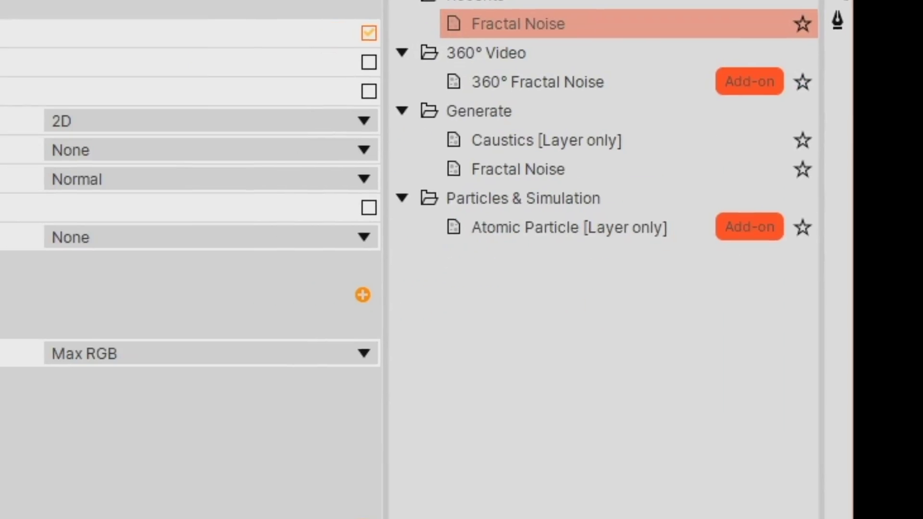
drag(523, 19, 183, 287)
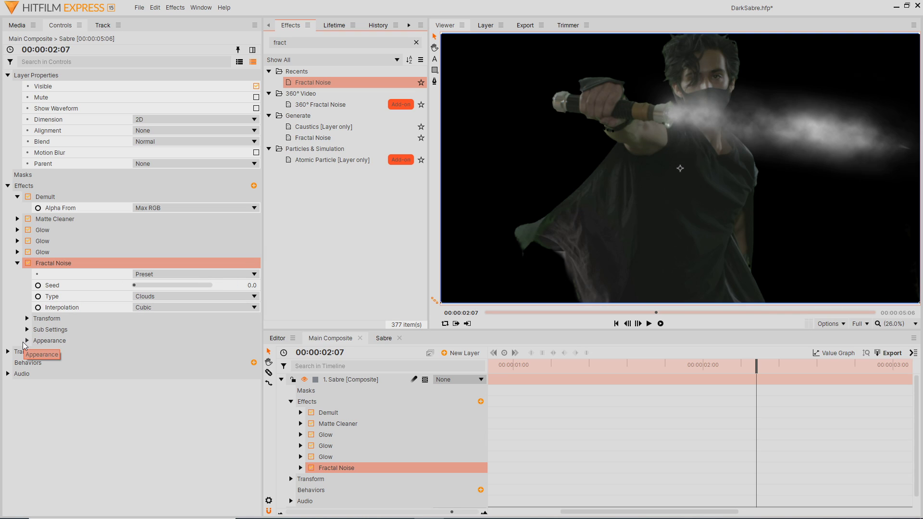
click(24, 341)
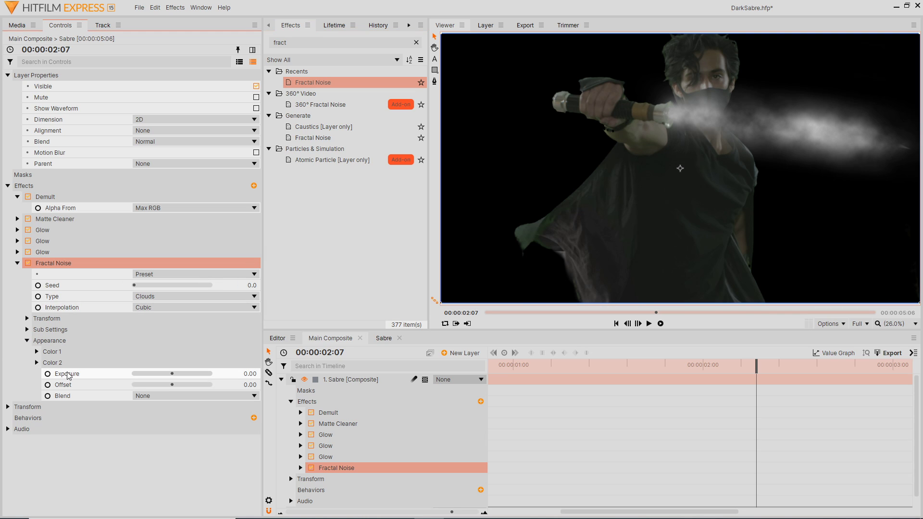
click(170, 395)
click(188, 357)
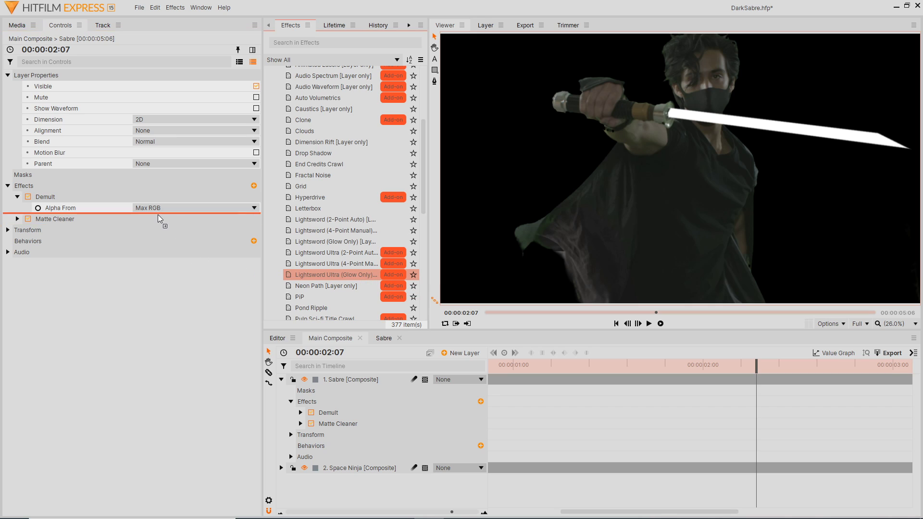
Try Lightsword Ultra (Glow Only) with the Red Distortion preset below Matte Cleaner as an alternative blade glow.
drag(158, 214, 158, 218)
click(211, 244)
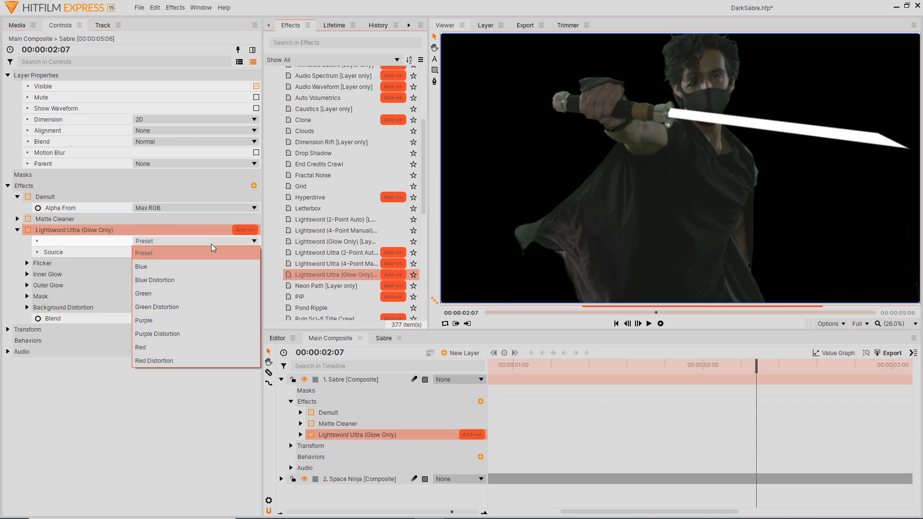
click(229, 361)
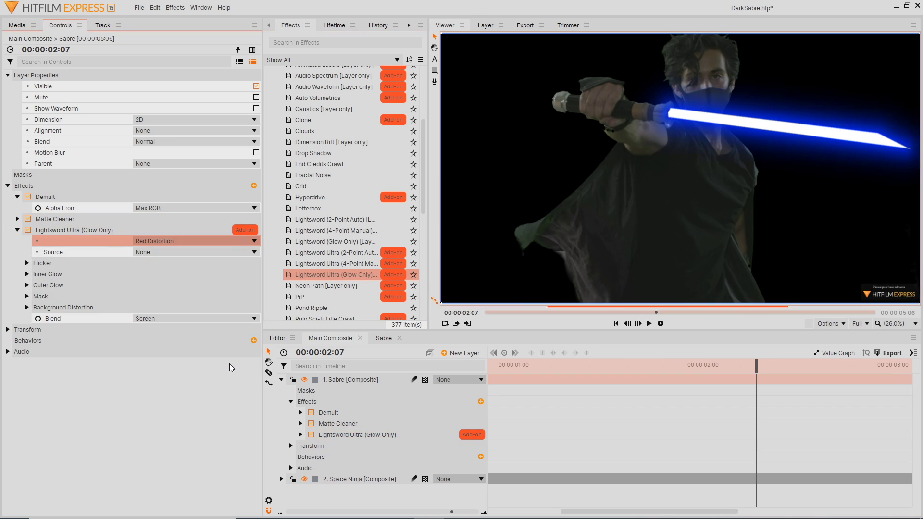
Try a Tint effect below Lightsword Ultra (Glow Only) with Amount to Tint at 100%, and undo the last change.
click(331, 44)
text(tint)
drag(325, 85, 226, 172)
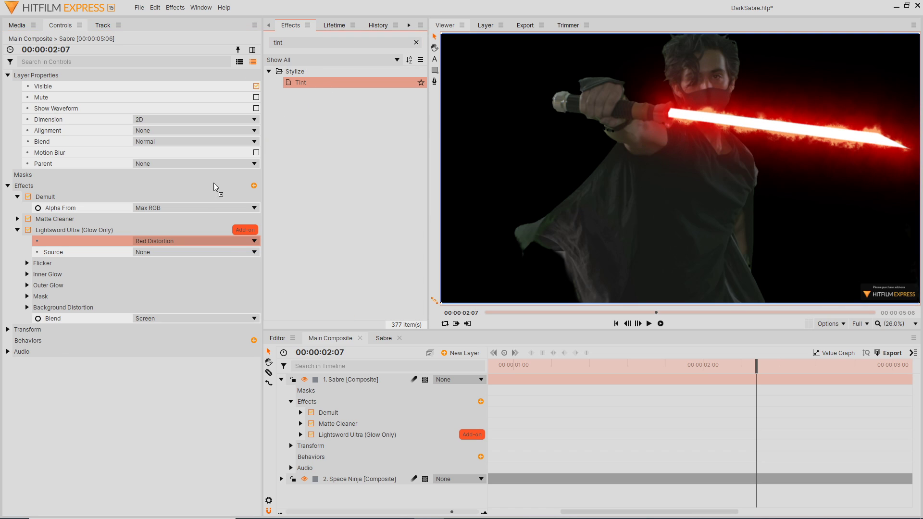
drag(99, 334, 101, 324)
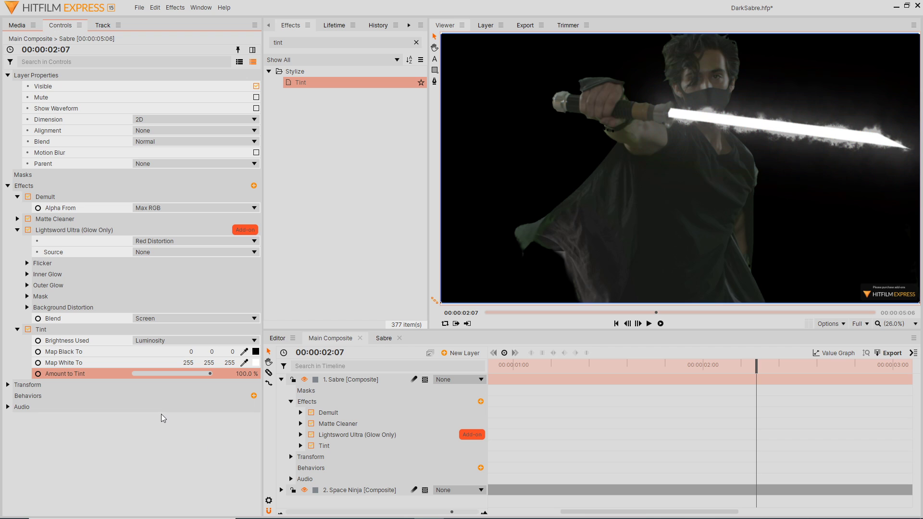
key(ctrl+z)
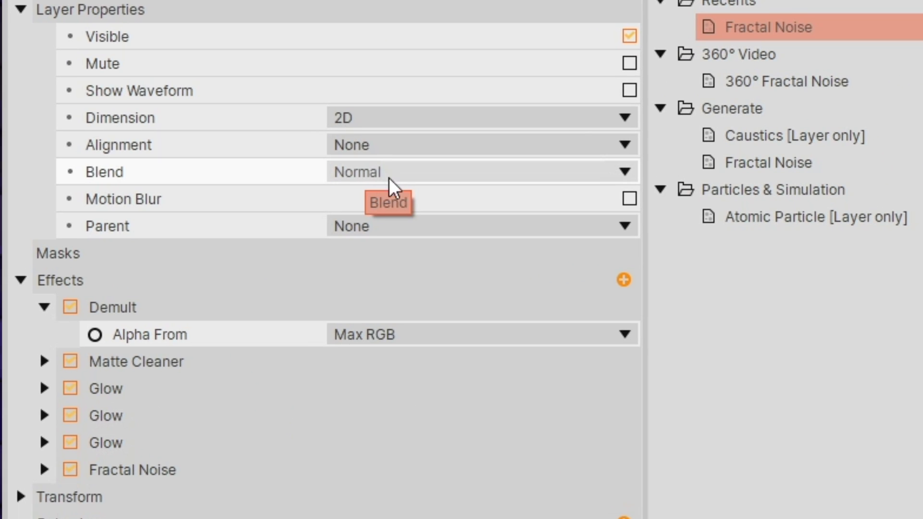
Set the Sabre composite layer's blend mode to Add.
click(409, 179)
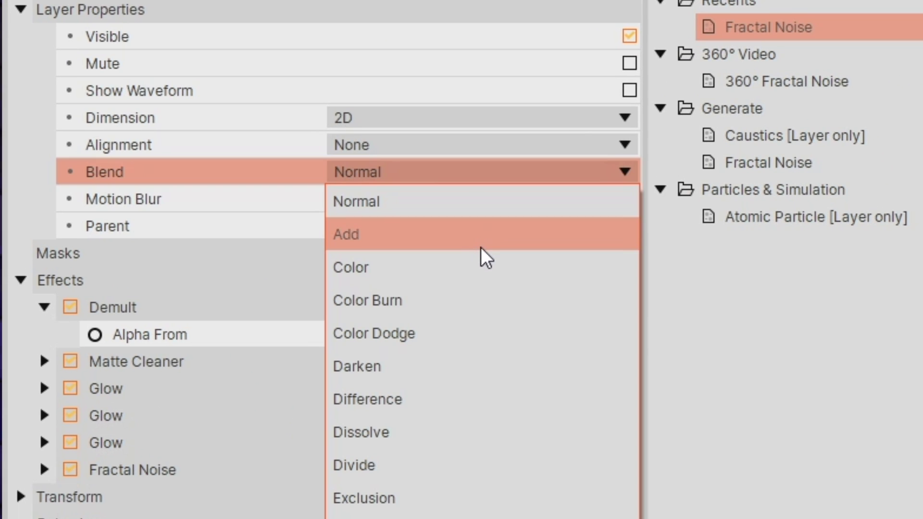
click(485, 258)
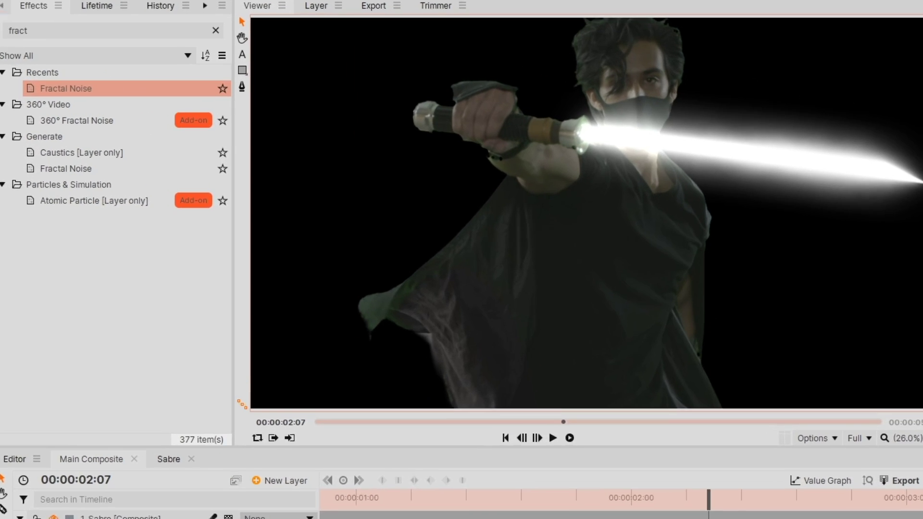
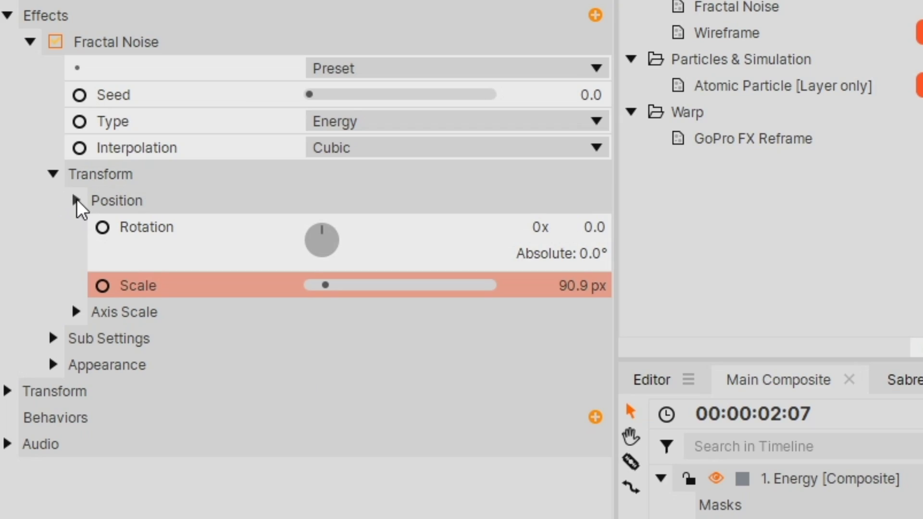
Keyframe the Energy layer's Fractal Noise Position so the texture shifts vertically by 00:00:05:05, and check the motion along the timeline.
click(37, 263)
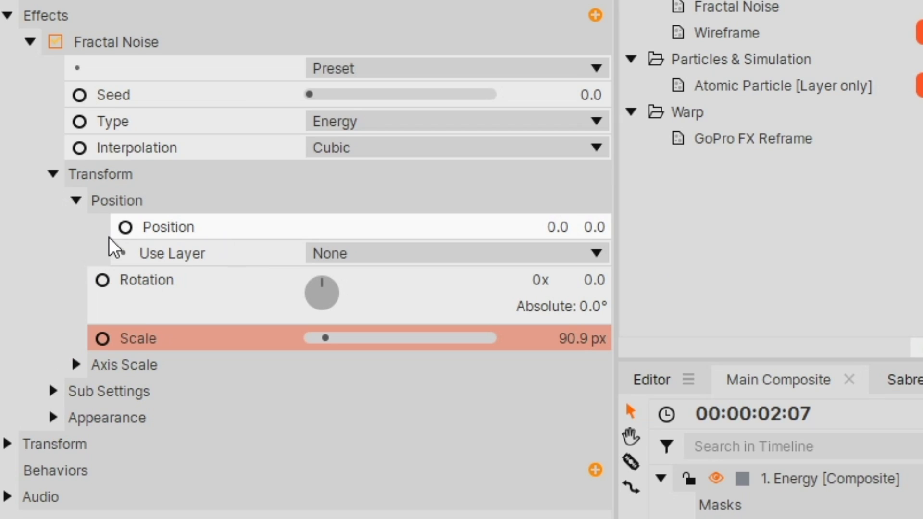
click(129, 227)
key(space)
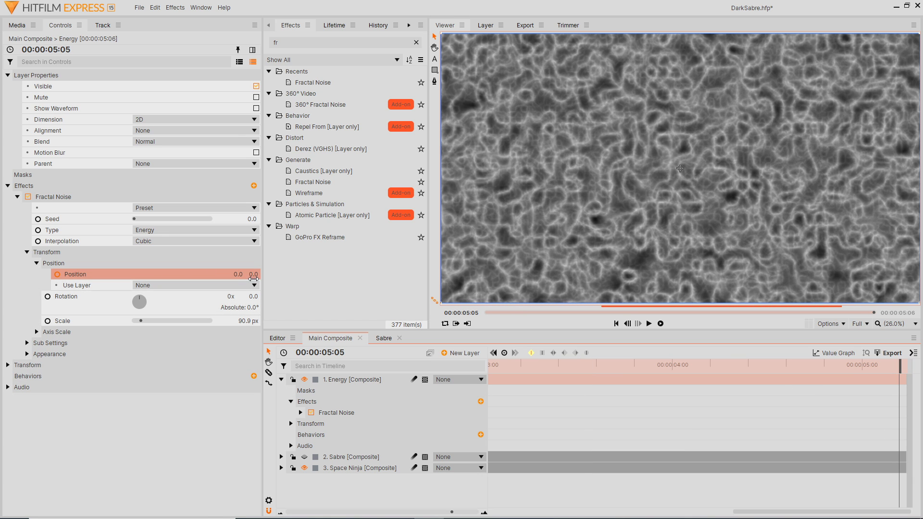
drag(254, 274, 248, 285)
drag(683, 364, 576, 408)
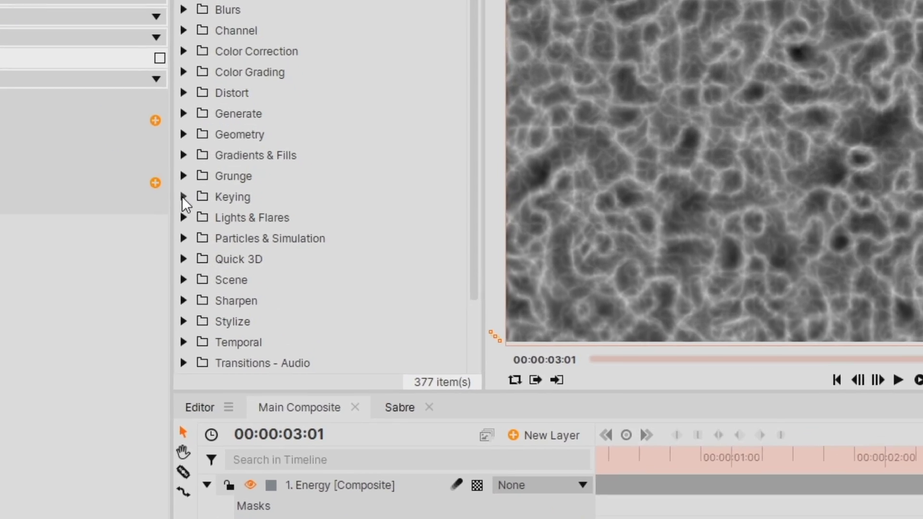
Add a Set Matte effect below Fractal Noise on the Energy layer.
click(239, 216)
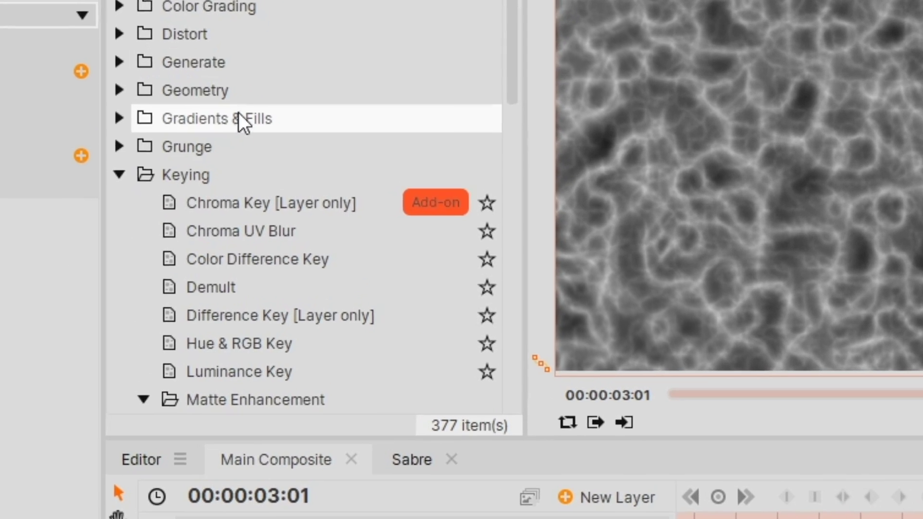
scroll(298, 187, down, 3)
scroll(202, 240, down, 1)
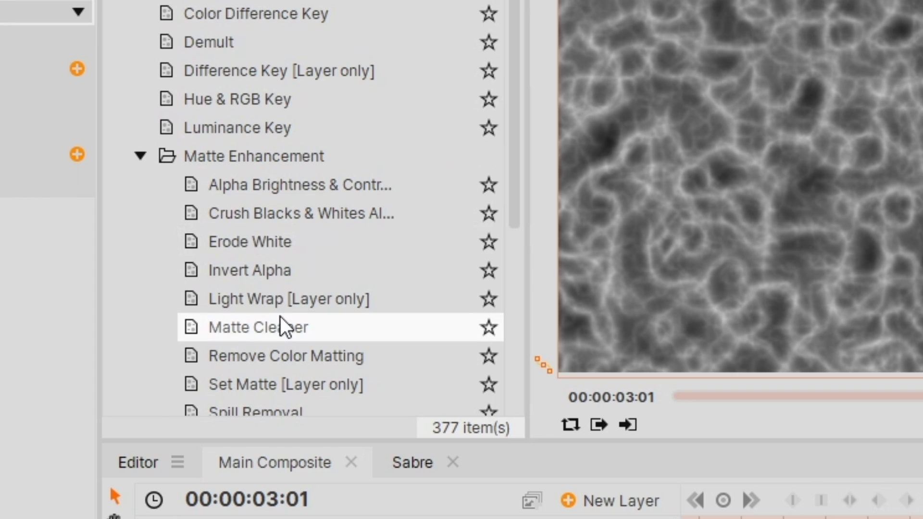
scroll(279, 326, down, 1)
click(326, 301)
drag(417, 296, 217, 89)
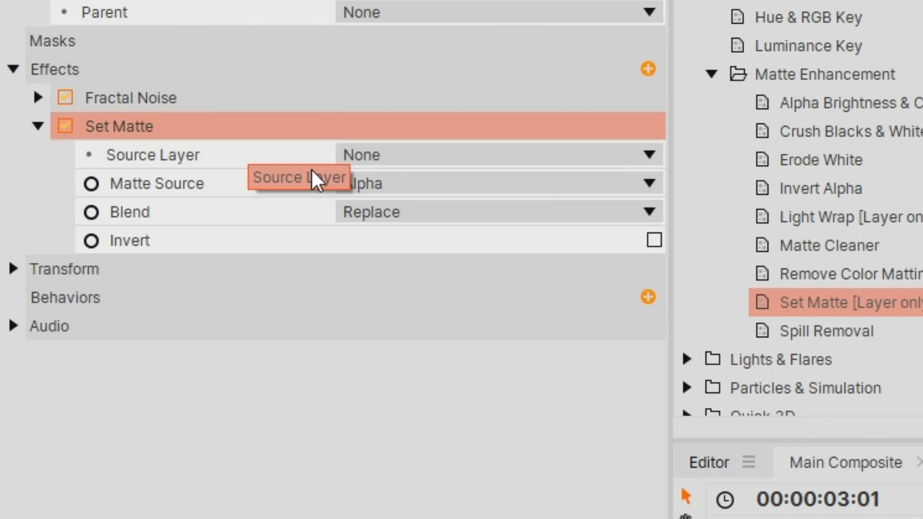
Configure Set Matte to use the Sabre layer as Source Layer and Luminance as Matte Source.
click(445, 153)
click(474, 221)
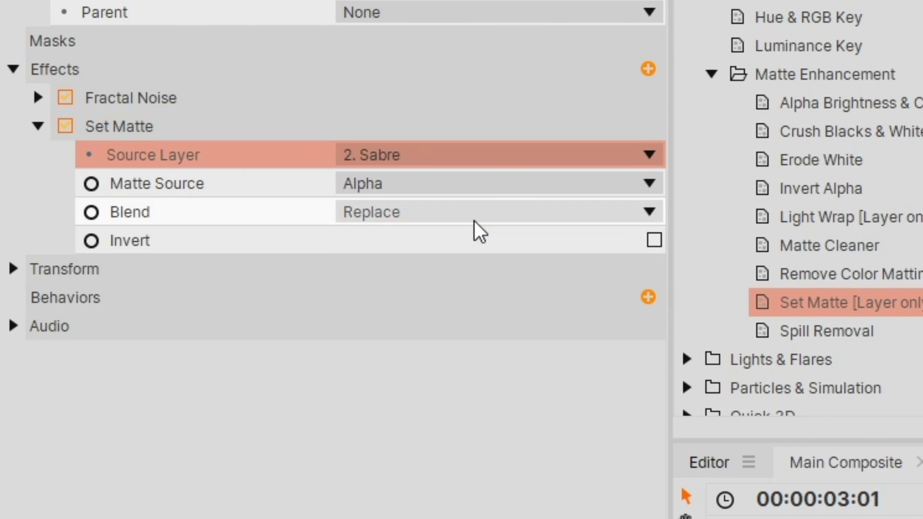
click(509, 183)
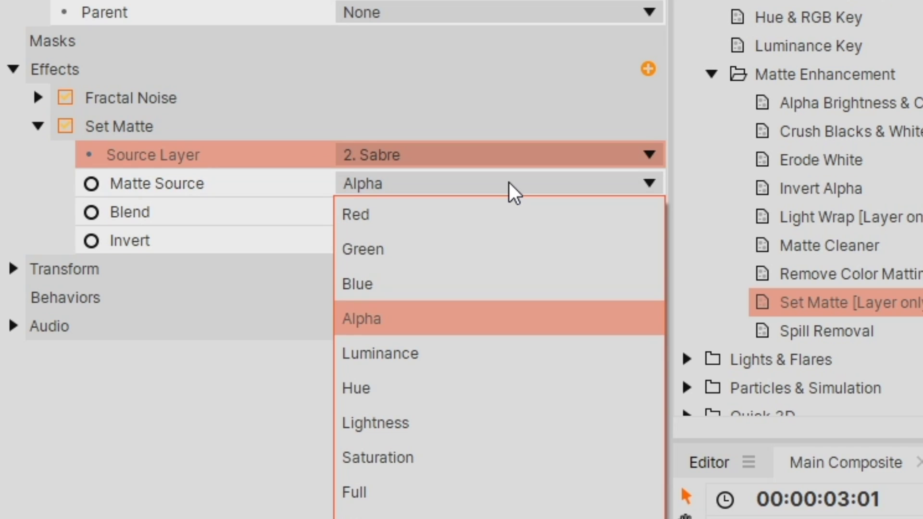
click(490, 342)
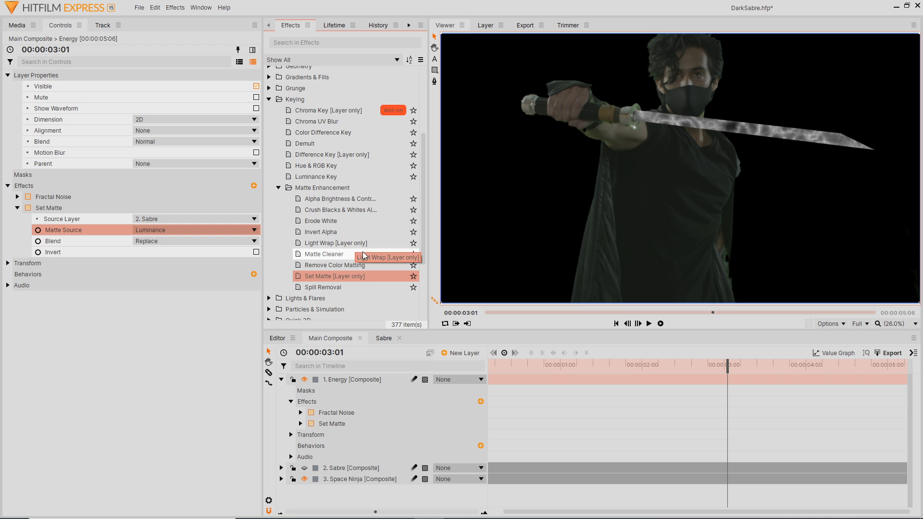
Add Matte Cleaner below Set Matte with Smooth at about 18.75 px, Feather at about 62.7 px and Choke at 0 px.
drag(829, 245, 144, 386)
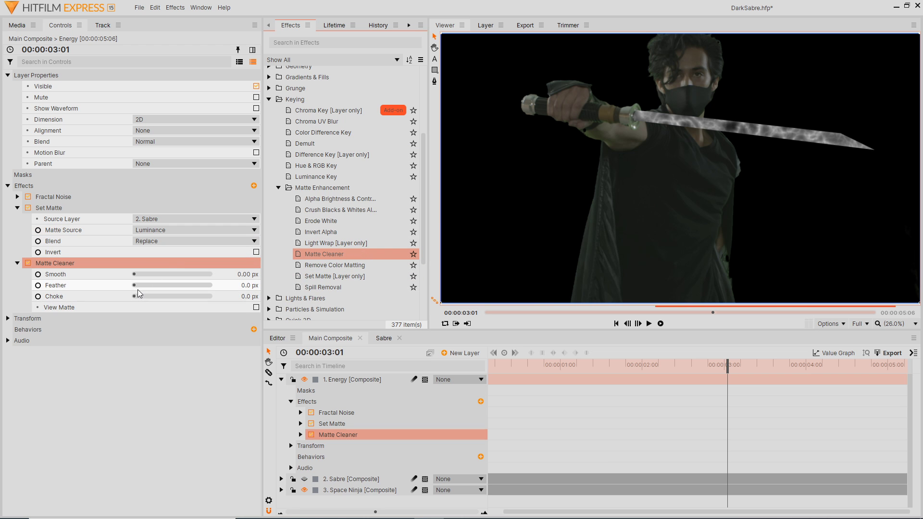
mouse_move(137, 295)
mouse_down()
mouse_move(150, 286)
mouse_move(146, 297)
mouse_up()
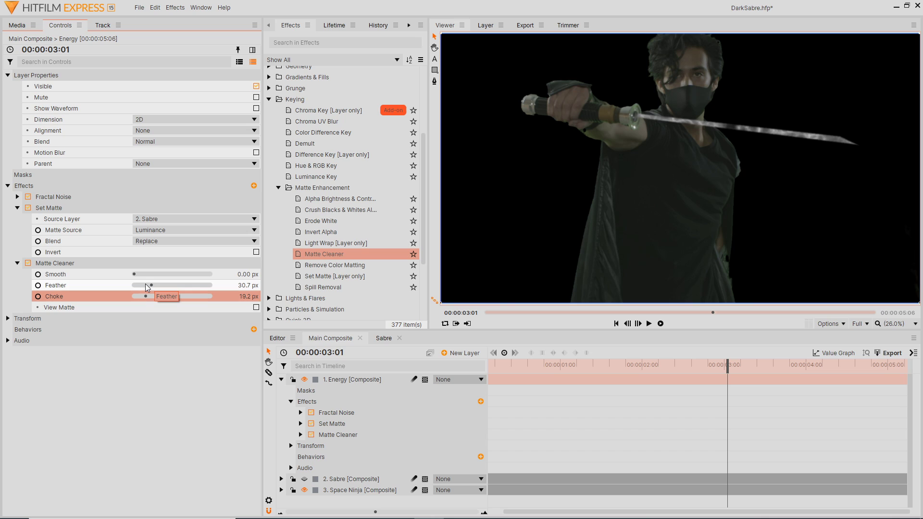
click(139, 296)
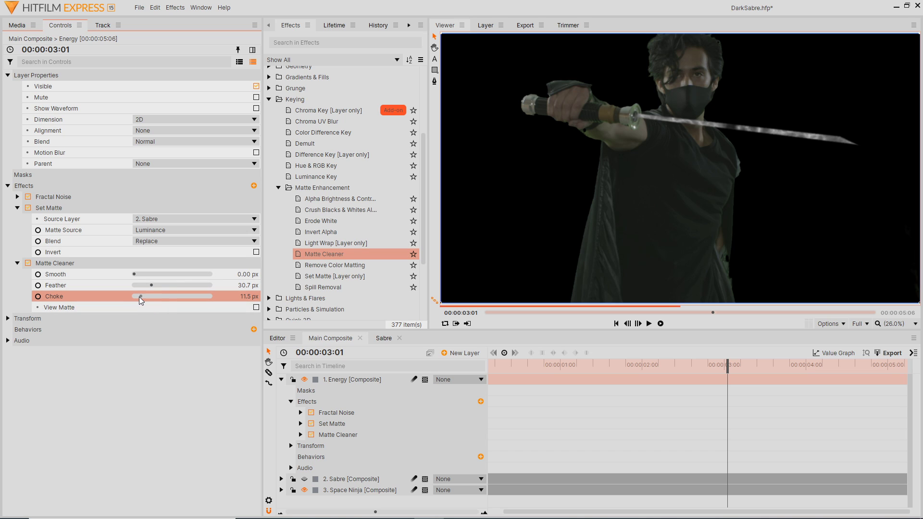
click(136, 296)
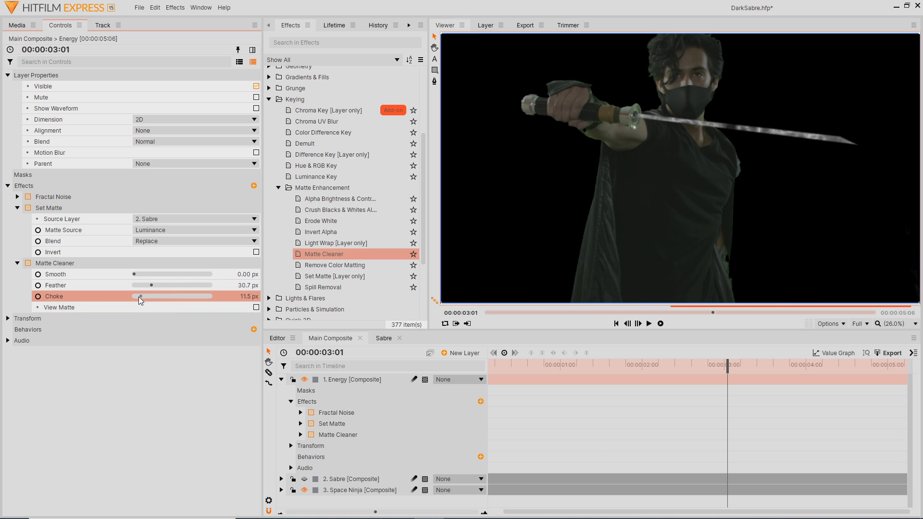
click(138, 296)
click(282, 380)
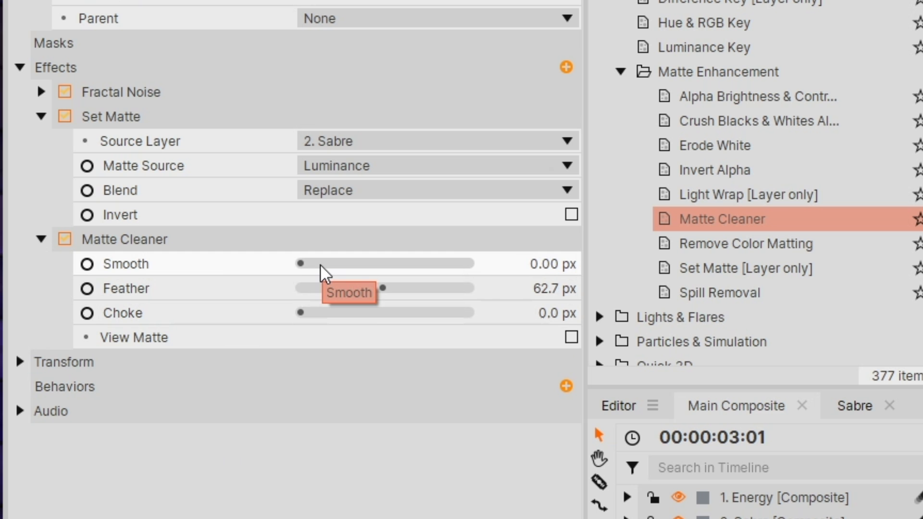
drag(320, 265, 323, 266)
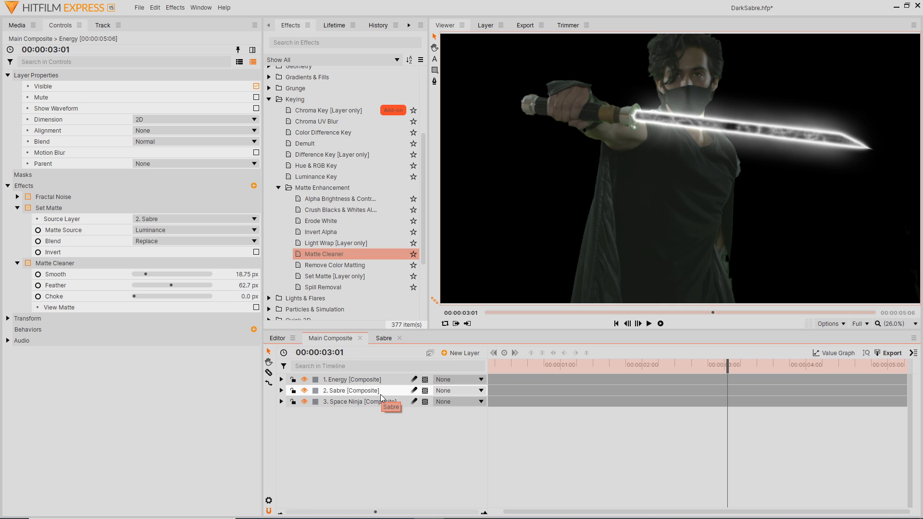
Duplicate the Sabre composite layer, rename the copy Solid and place it above the Energy layer.
click(380, 394)
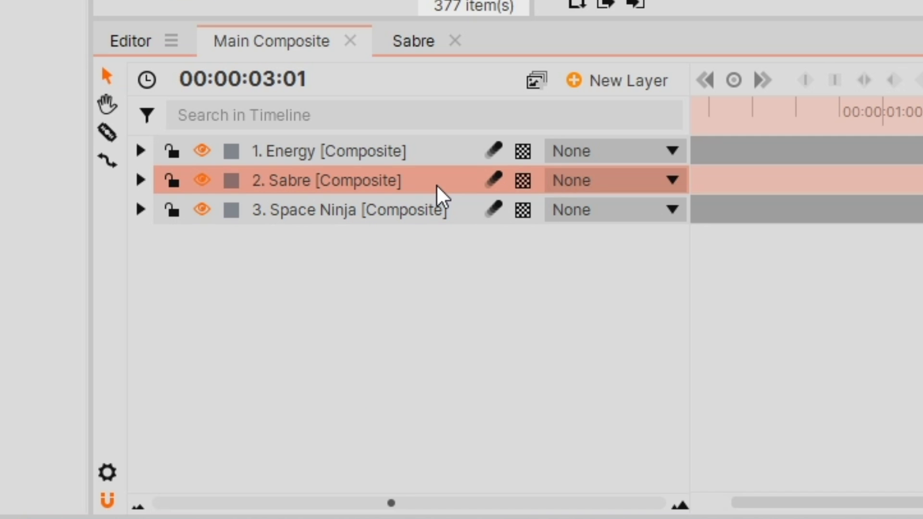
key(ctrl+d)
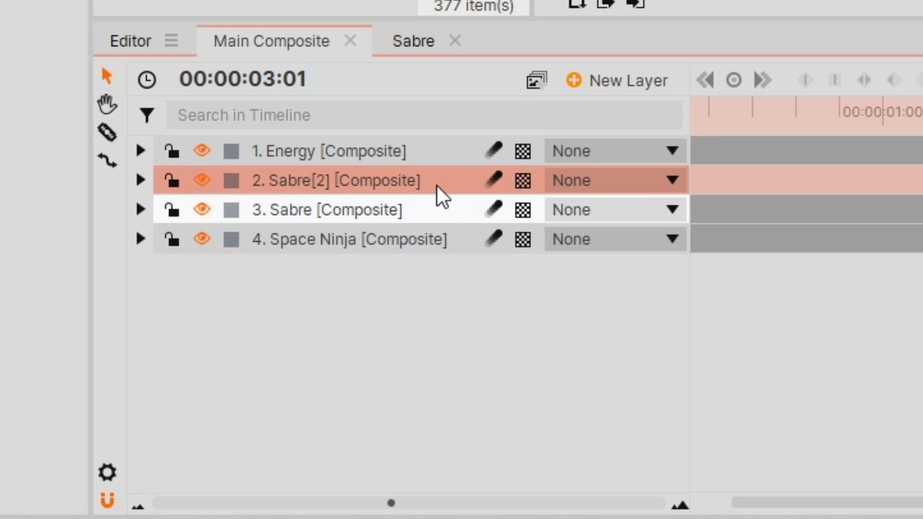
double_click(465, 180)
text(Solid)
key(Return)
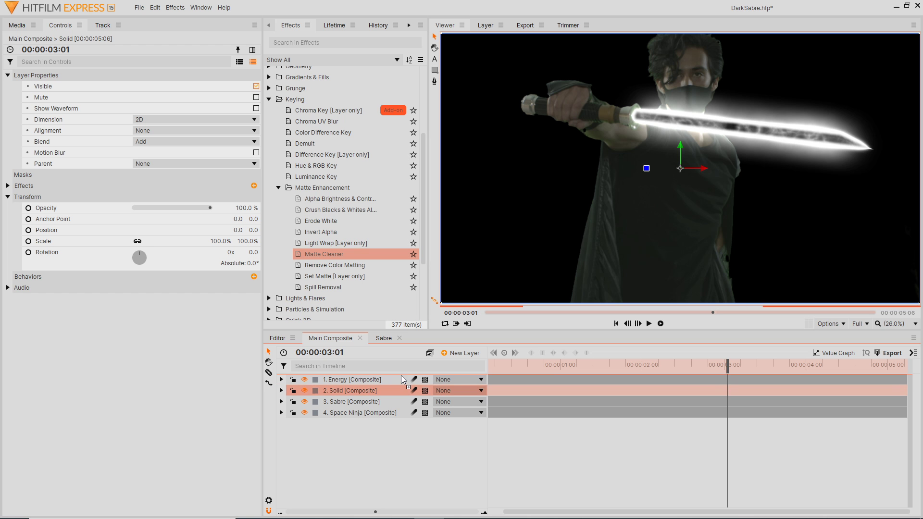
drag(401, 377, 401, 375)
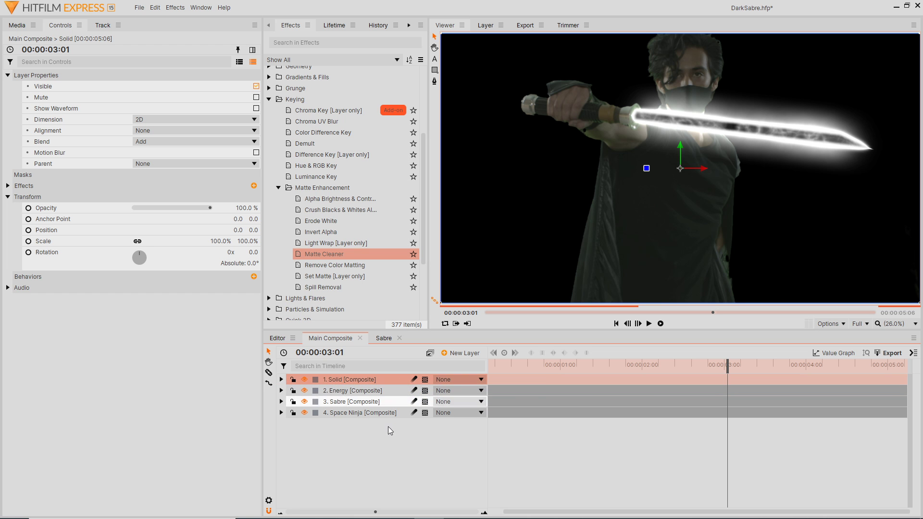
Delete Matte Cleaner, the three Glows and Fractal Noise from the Solid layer, keeping only Demult.
click(7, 197)
click(7, 185)
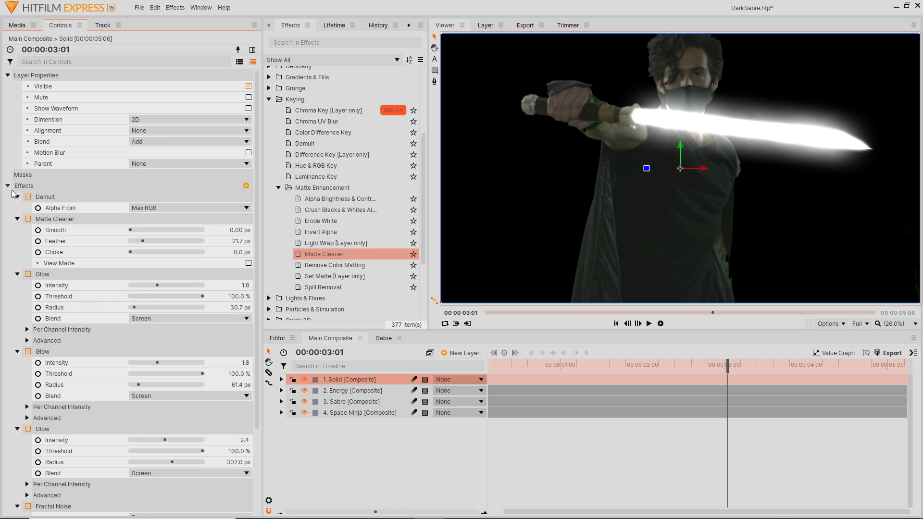
scroll(61, 224, down, 3)
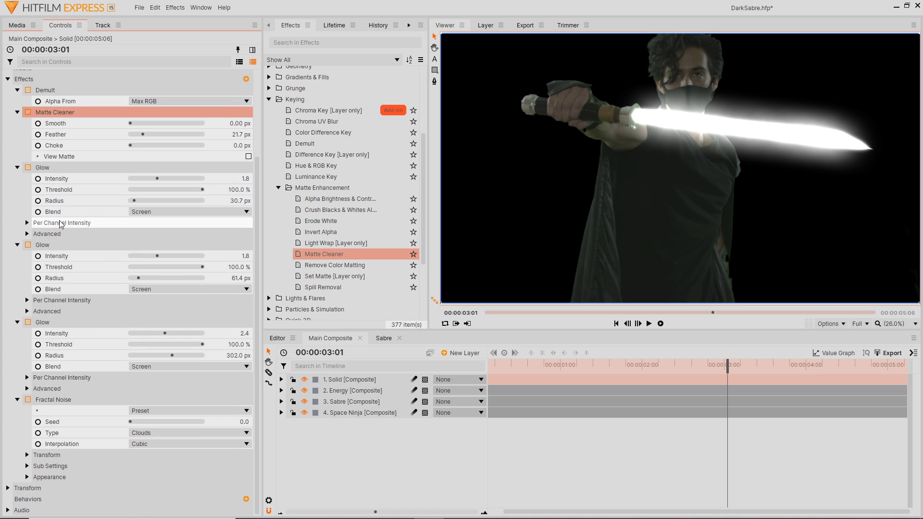
shift+click(67, 400)
key(Delete)
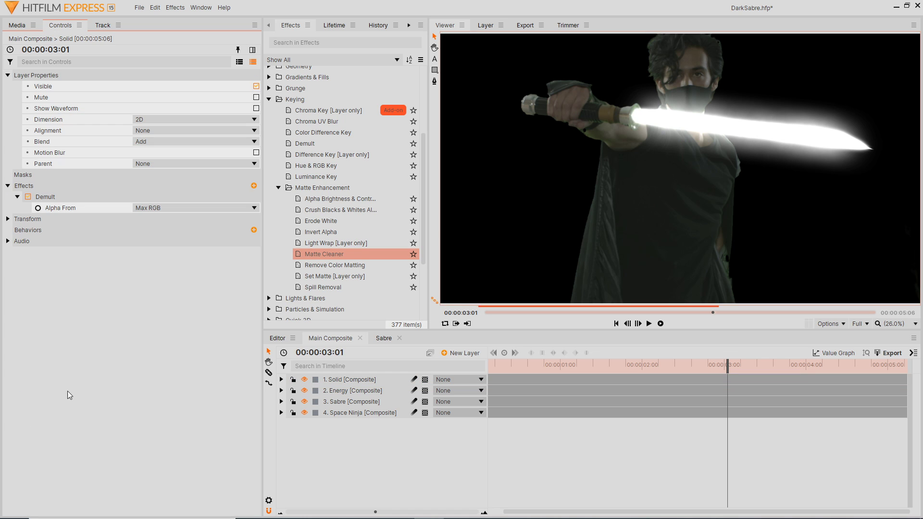
With the Energy and Sabre layers hidden, set Solid's blend mode to Normal and add Invert below Demult.
click(304, 402)
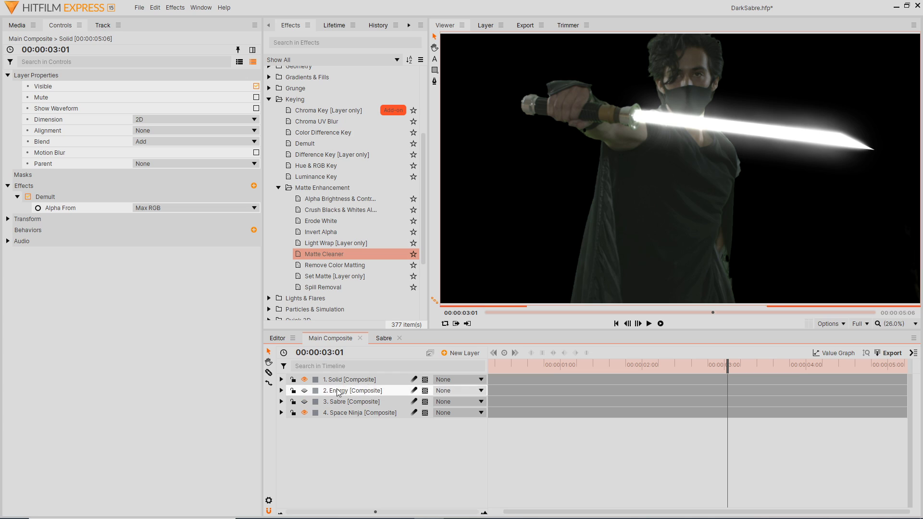
click(376, 384)
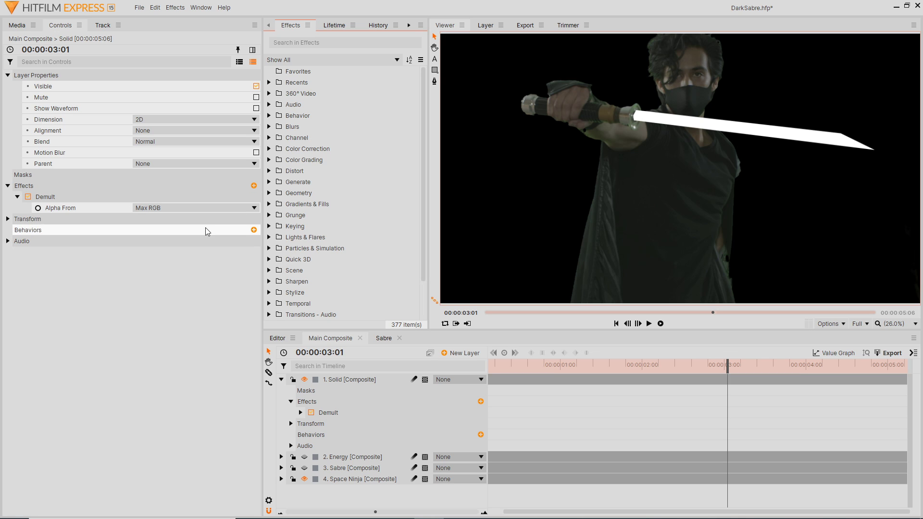
click(316, 44)
text(inver)
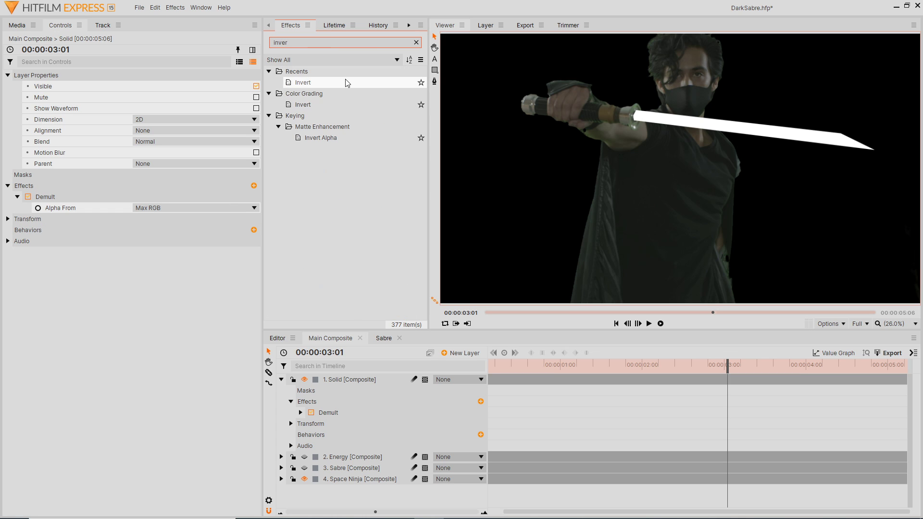
drag(344, 82, 85, 209)
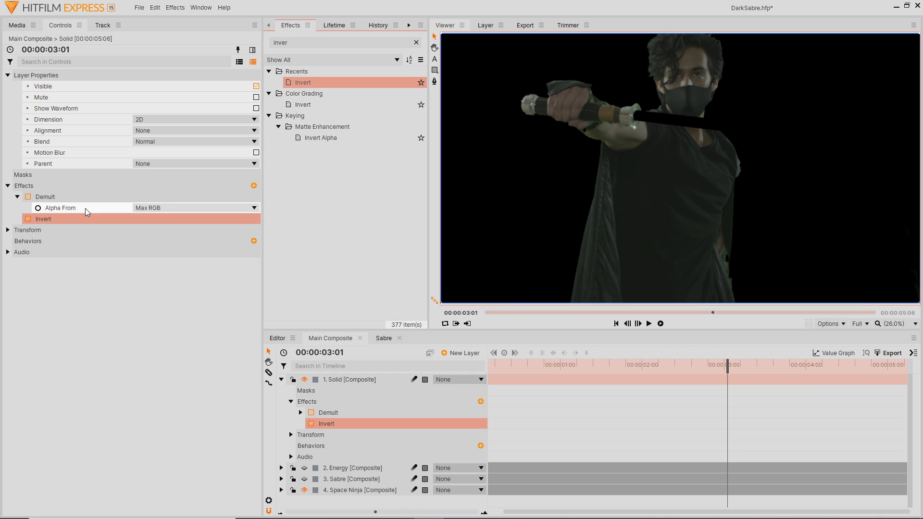
Show the Sabre and Energy layers again, and add Matte Cleaner below Invert on Solid, adjusting its matte edge with Choke and Smooth.
click(281, 380)
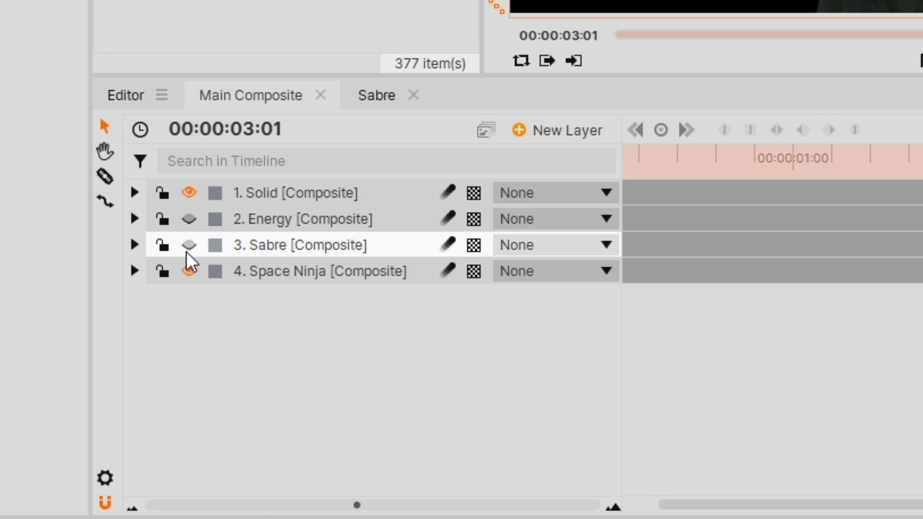
click(304, 401)
click(188, 217)
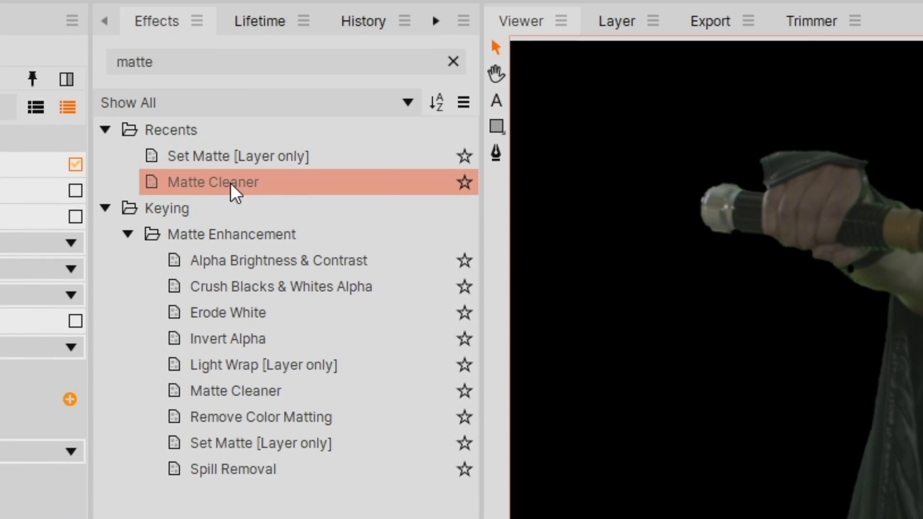
drag(232, 187, 117, 222)
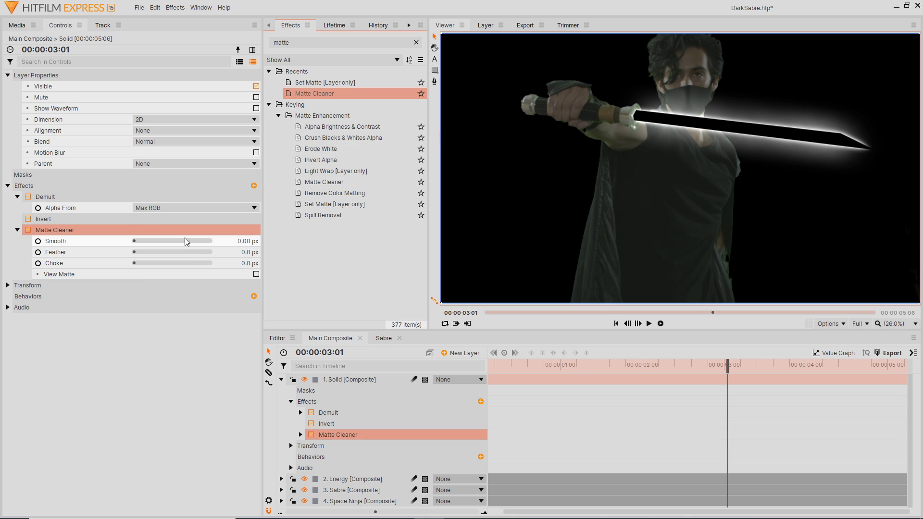
drag(135, 263, 144, 241)
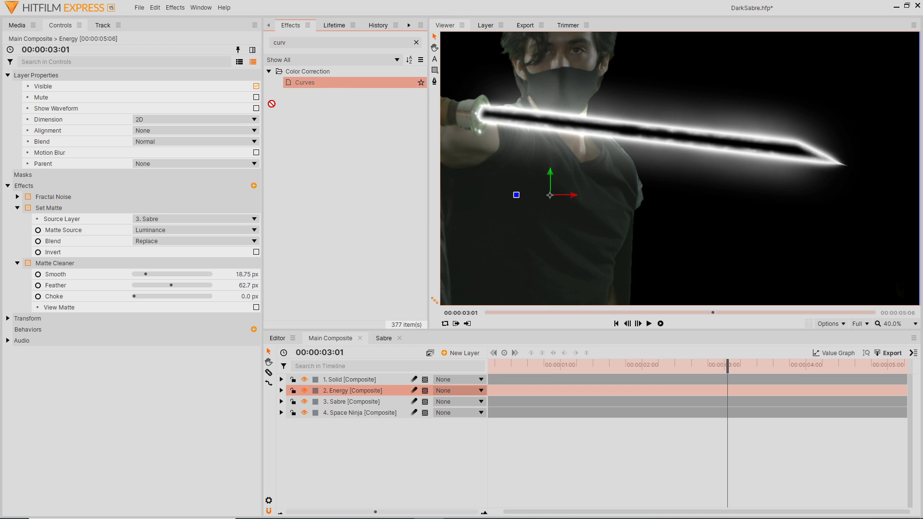
Add Curves below Matte Cleaner on the Energy layer and pull the RGB curve down to darken the midtones.
drag(305, 82, 112, 308)
drag(160, 419, 175, 439)
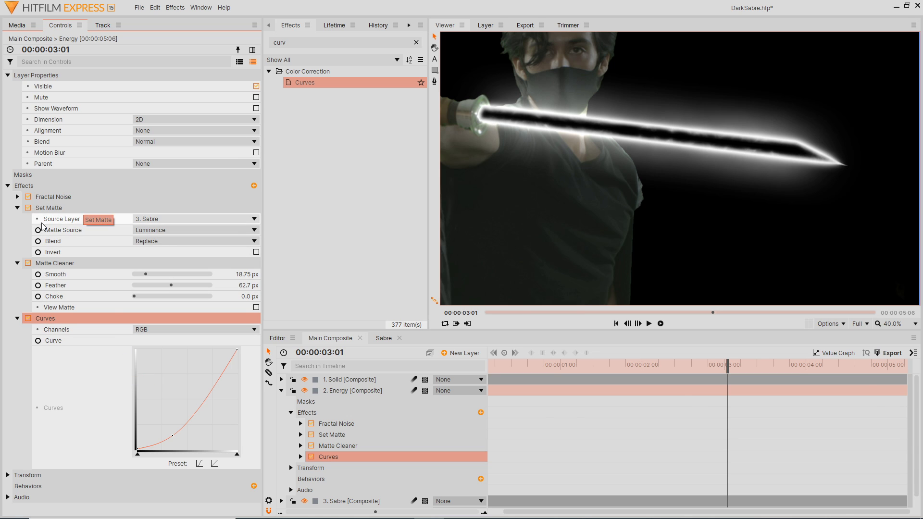
Set the Scale of the Energy layer's Fractal Noise to 30 px.
click(17, 208)
click(18, 196)
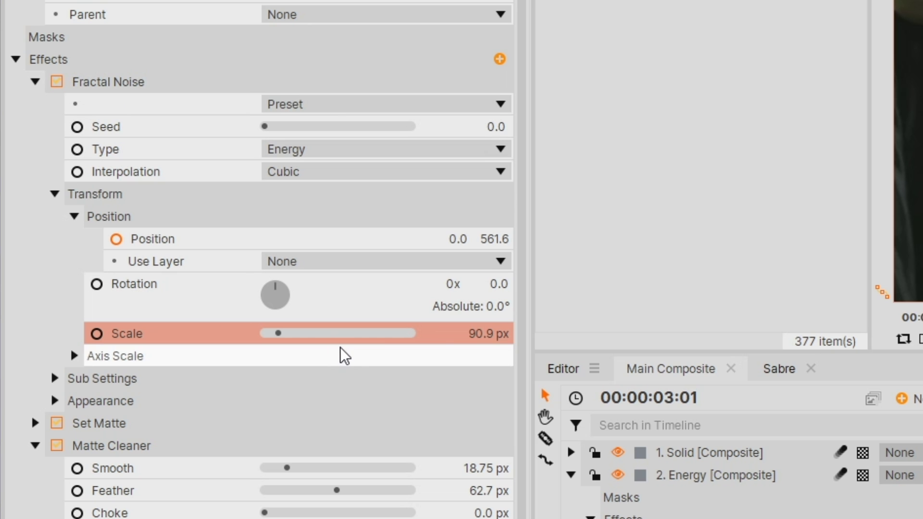
click(476, 333)
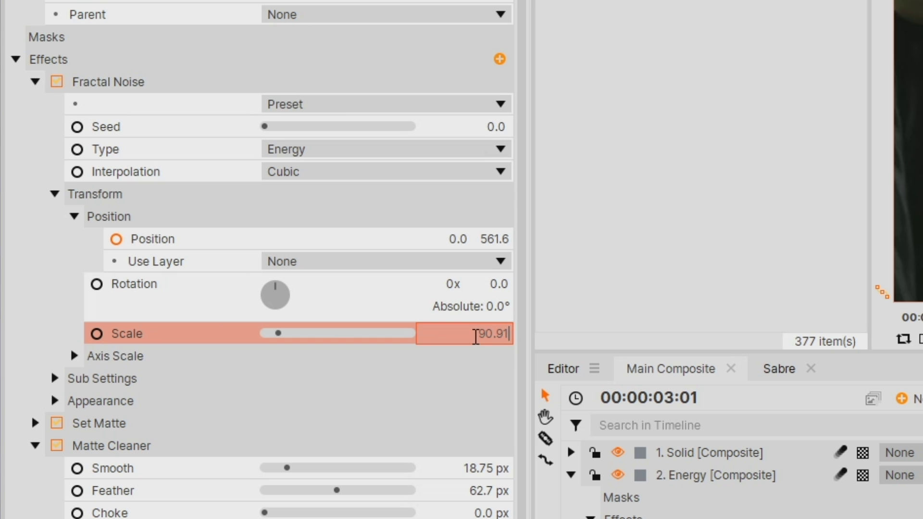
key(BackSpace)
key(BackSpace)
key(BackSpace)
key(BackSpace)
key(BackSpace)
text(30)
key(Return)
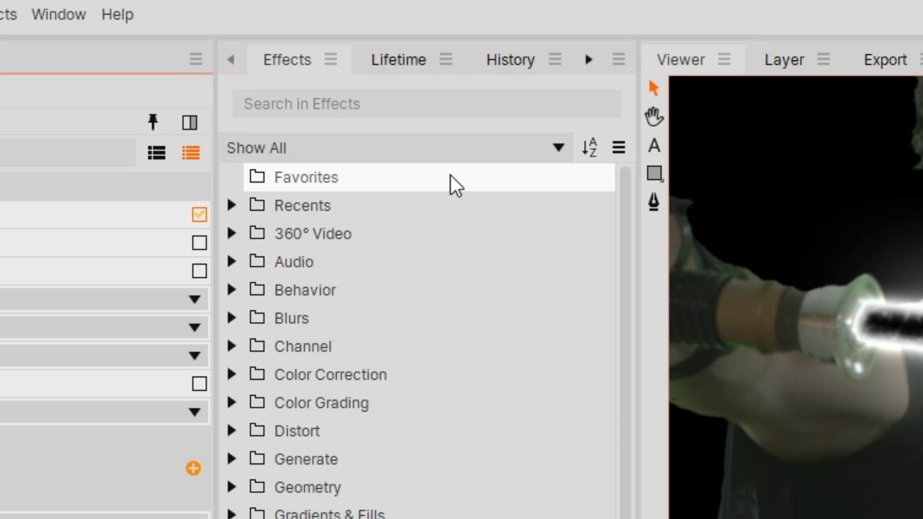
Add Fractal Noise below Matte Cleaner on the Solid layer and apply its Starfield preset.
click(349, 42)
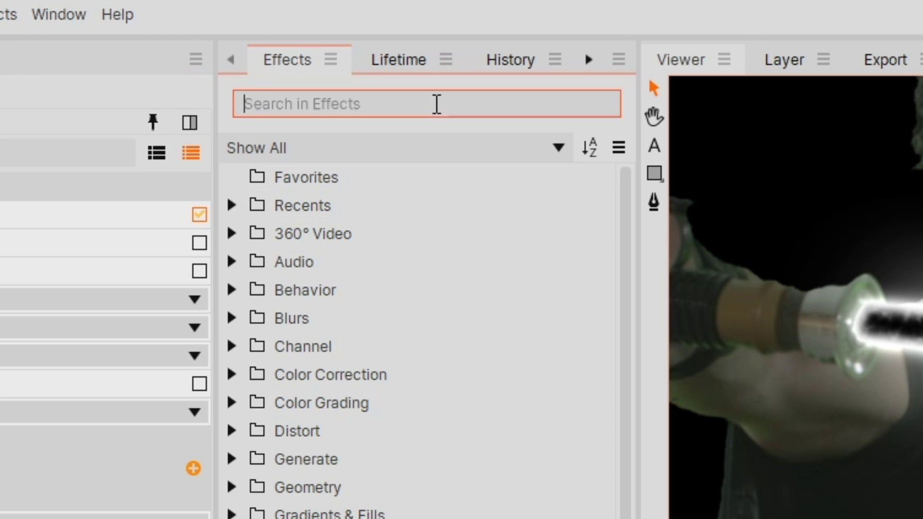
text(fract)
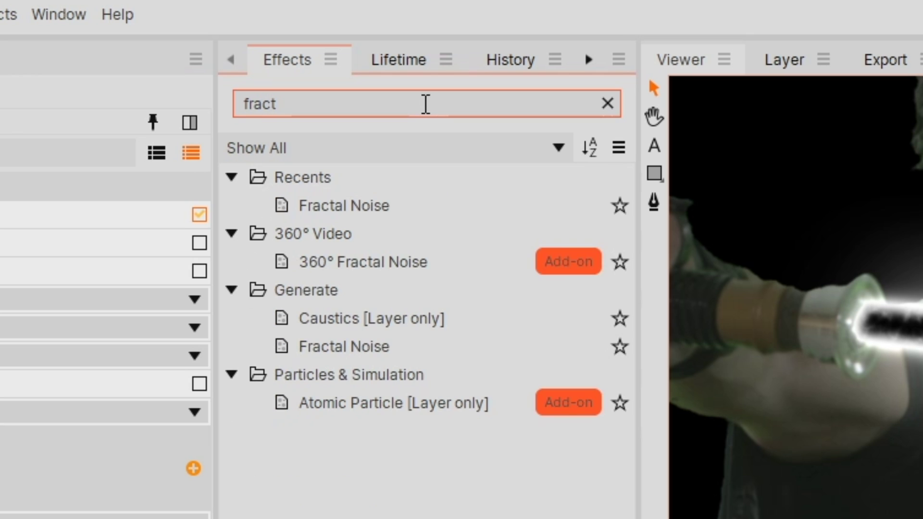
double_click(419, 212)
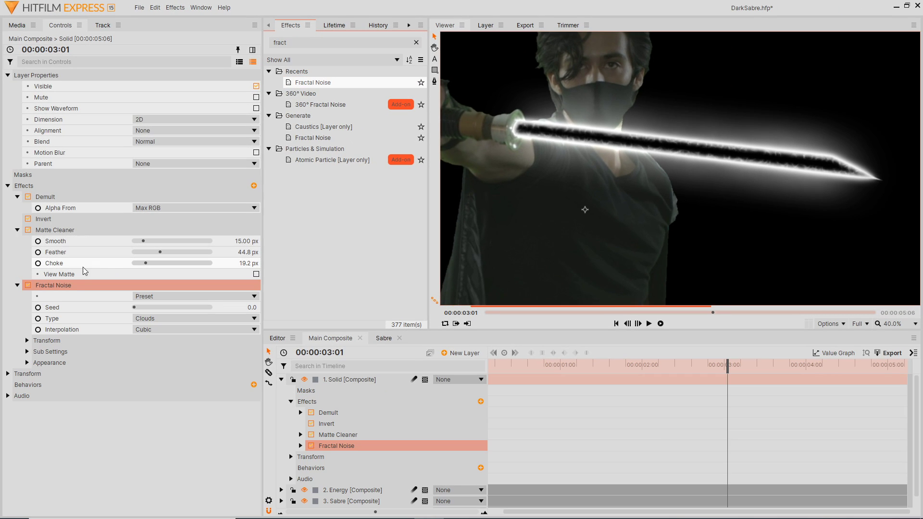
click(245, 298)
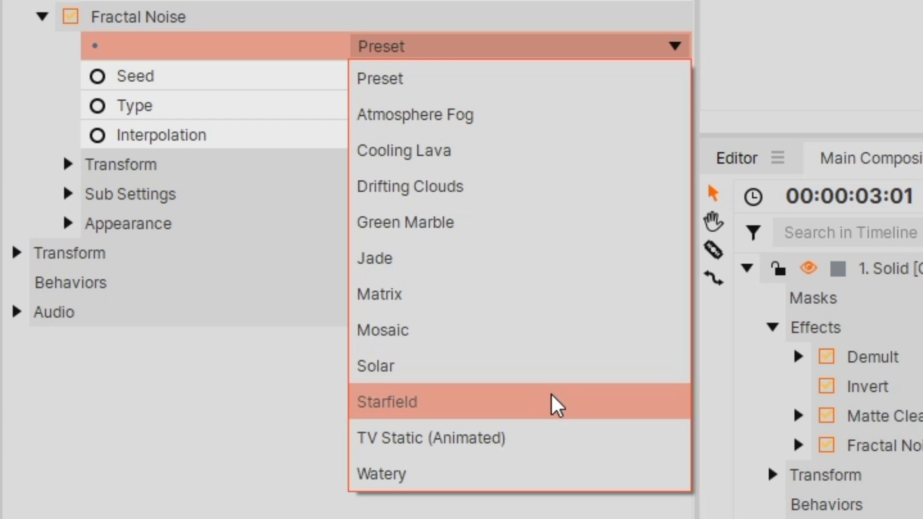
click(209, 429)
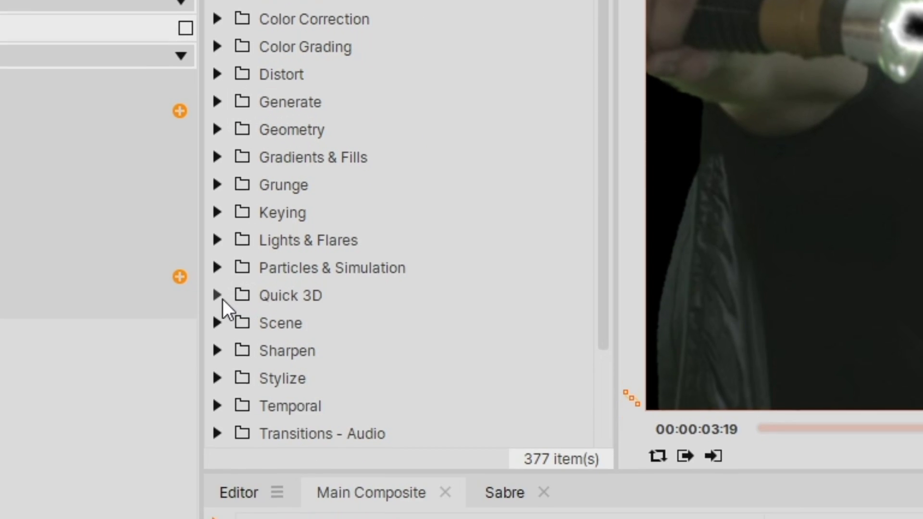
Add the Quick 3D Bonfire effect to the Main Composite timeline above the Solid layer.
click(217, 297)
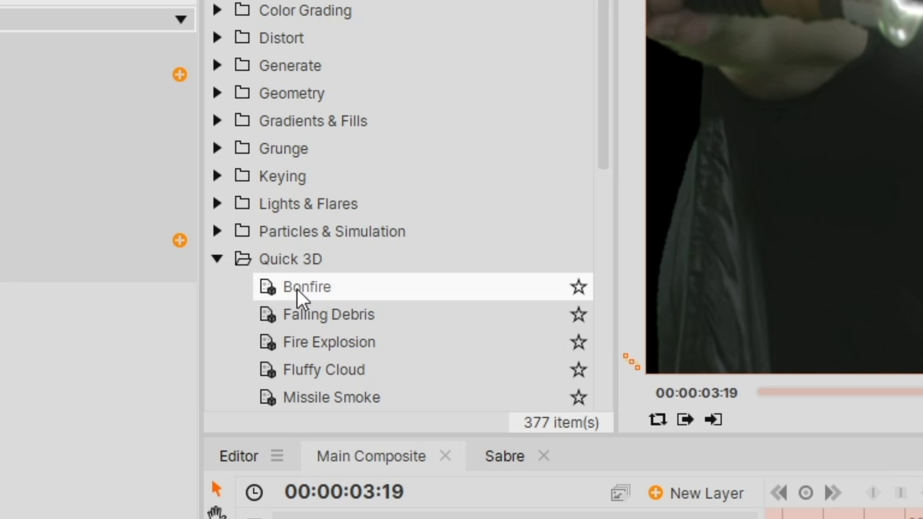
click(358, 319)
drag(388, 288, 555, 174)
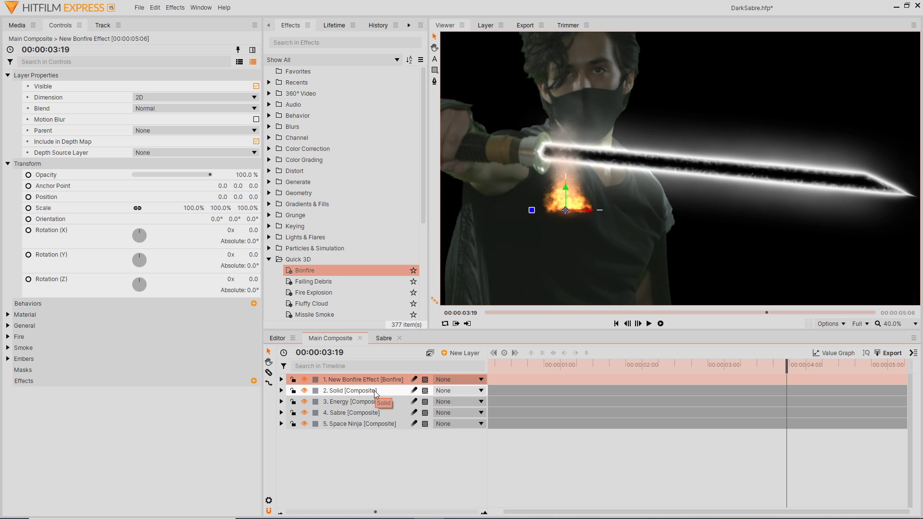
Set the Fire Intensity of the New Bonfire Effect layer to 0.
scroll(560, 200, up, 3)
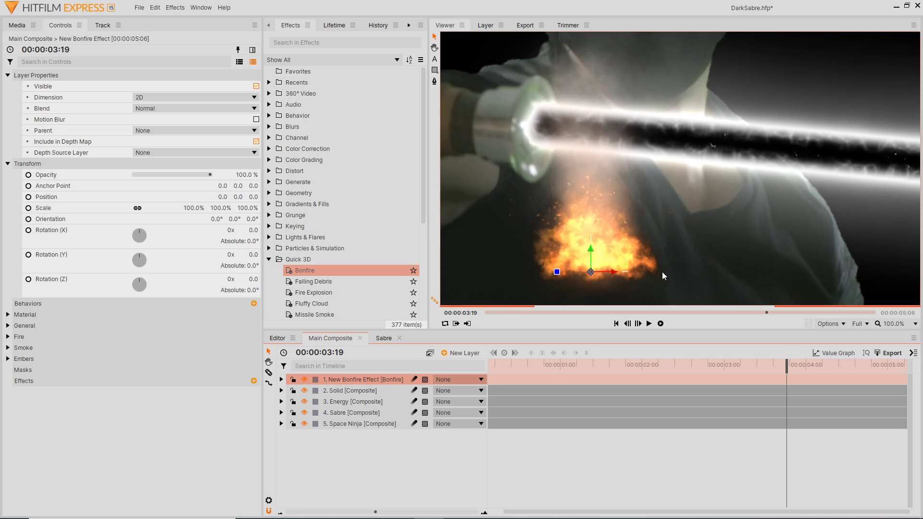
click(8, 164)
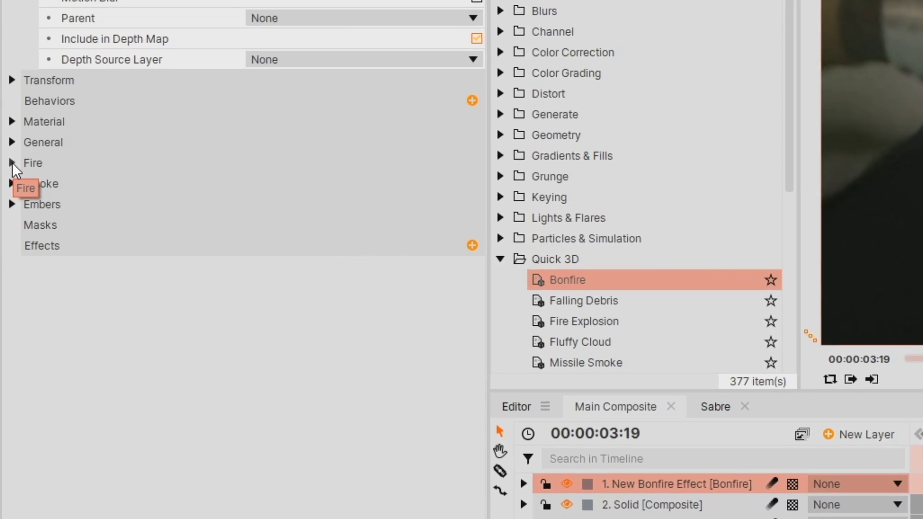
click(8, 208)
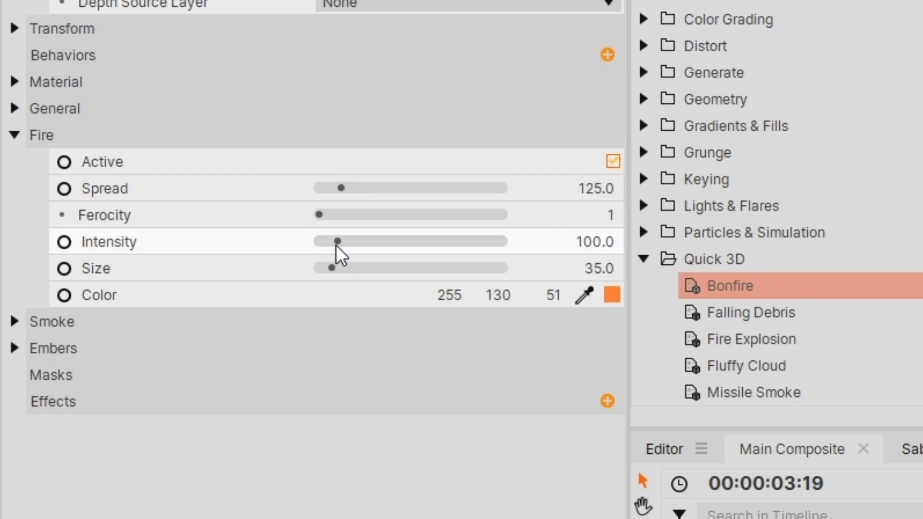
drag(337, 242, 27, 293)
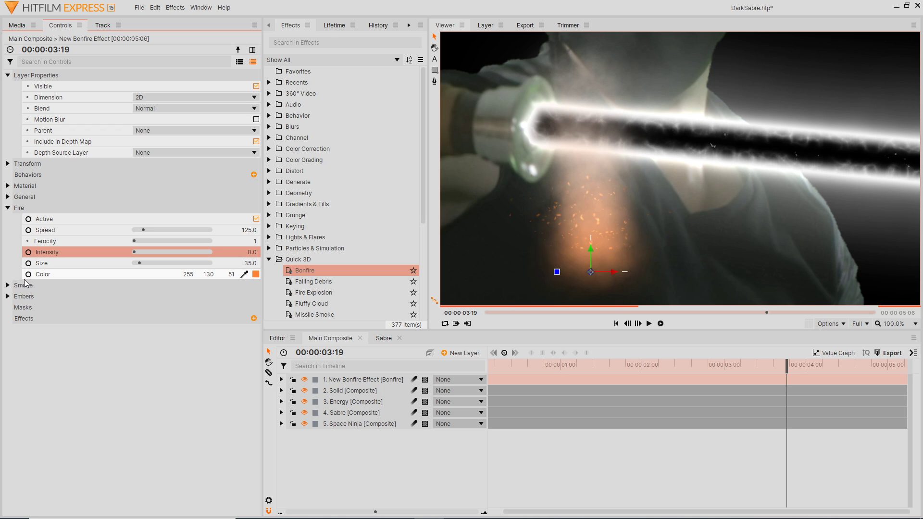
Move the bonfire to the sabre's base at the hilt and rotate it to emit along the blade.
scroll(747, 300, down, 1)
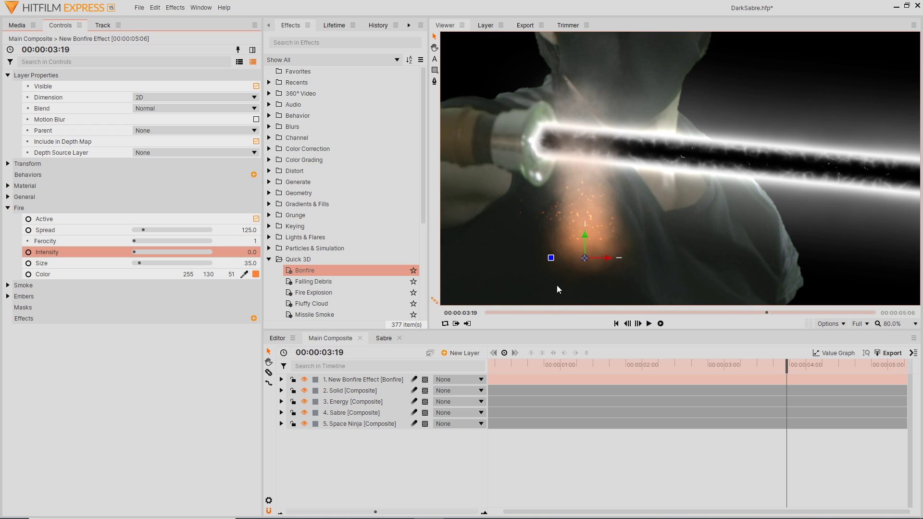
drag(590, 248, 609, 166)
drag(551, 215, 559, 193)
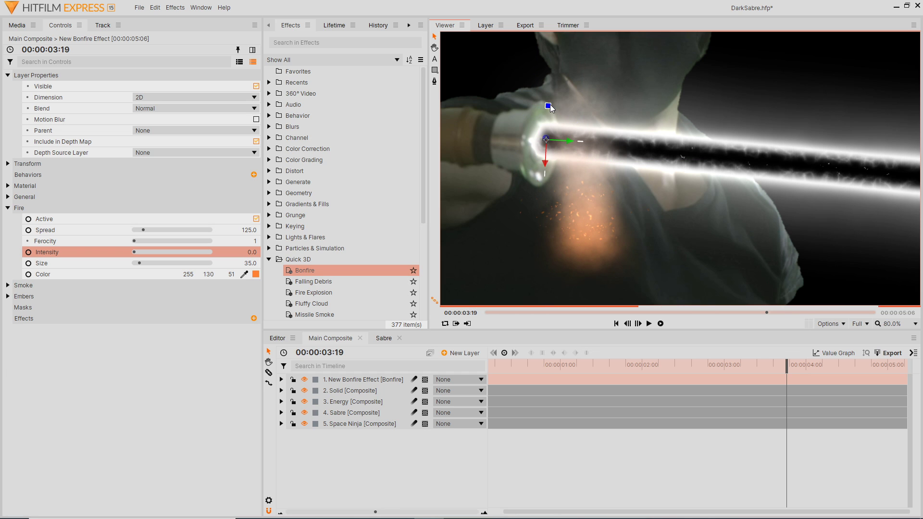
Try a Smoke Density of 0 on the bonfire, restore it to 30, and set the Smoke Size to 30.
click(8, 207)
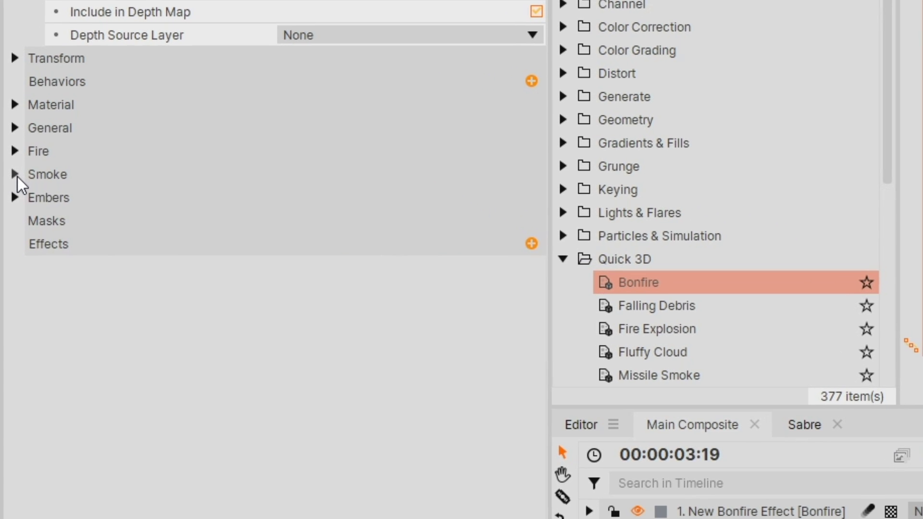
click(15, 175)
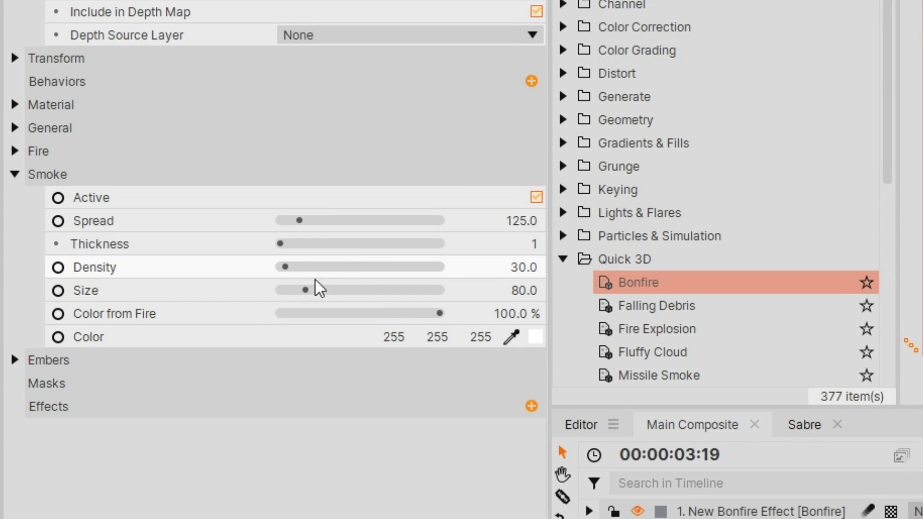
click(284, 267)
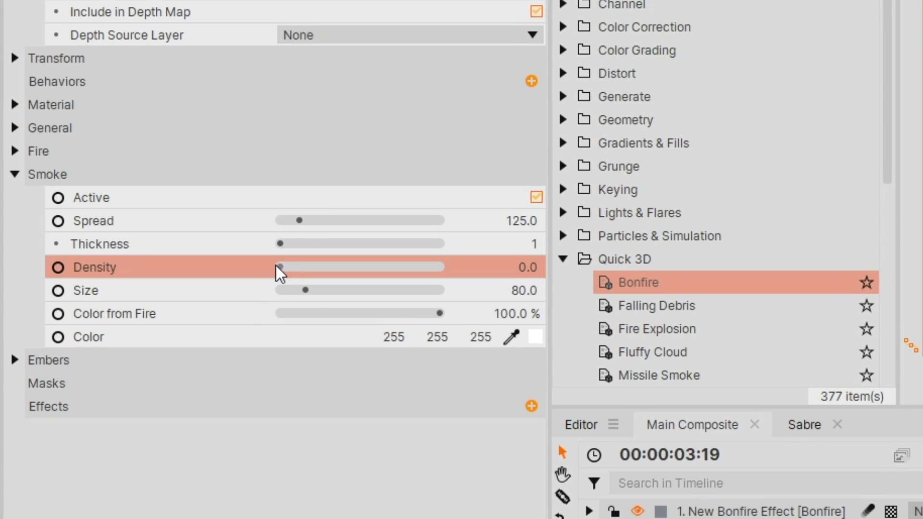
drag(275, 264, 292, 289)
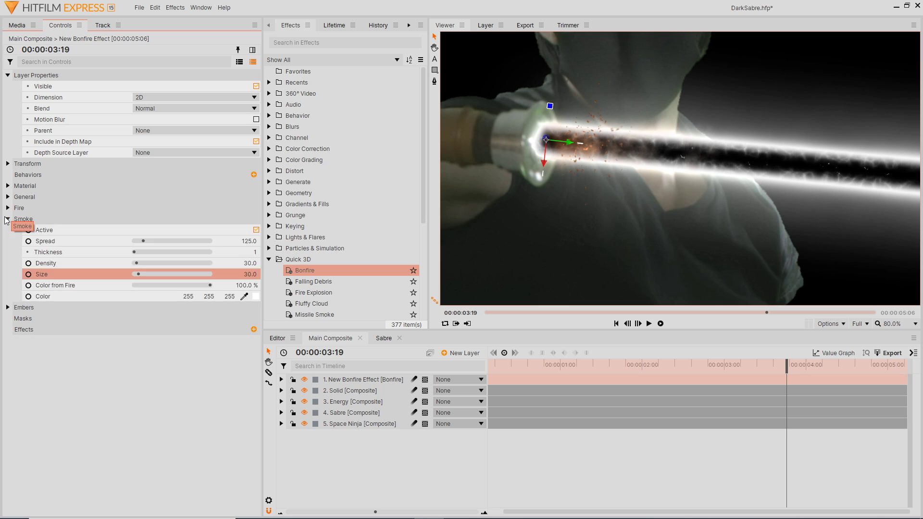
click(7, 219)
Change the bonfire's Embers color to white.
click(7, 230)
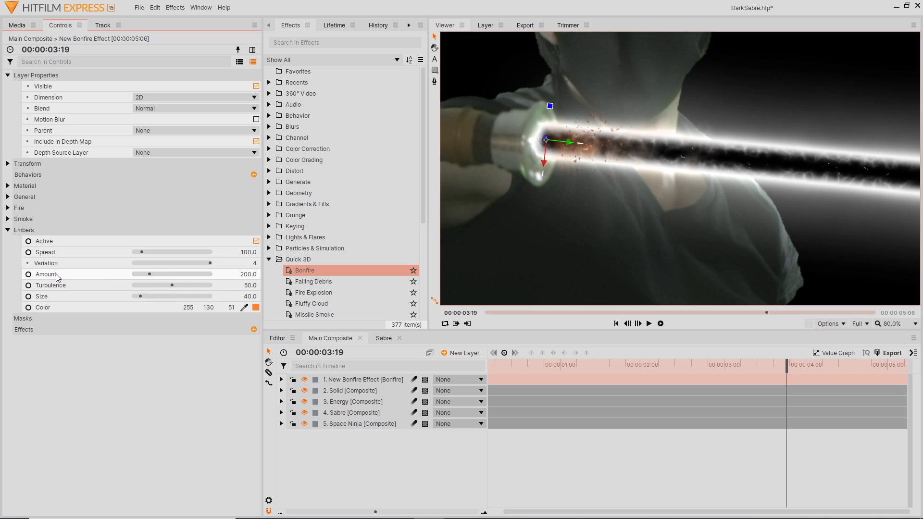
click(256, 308)
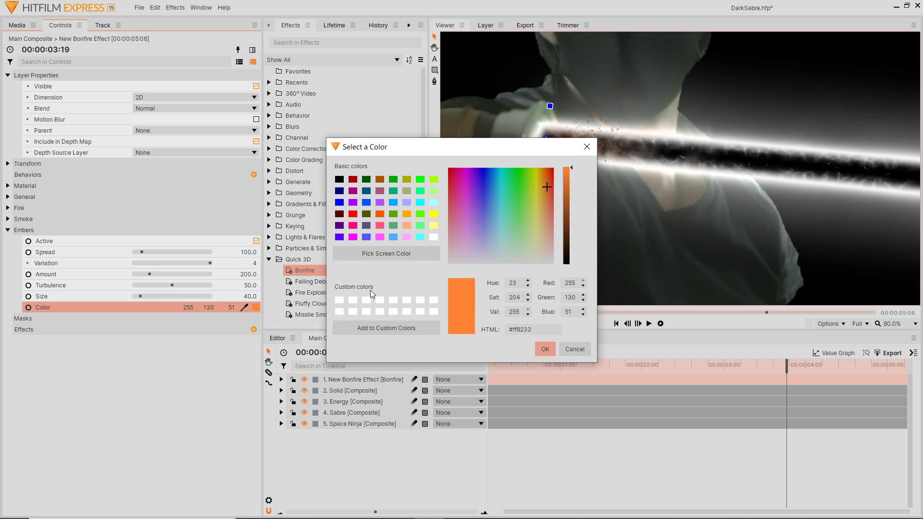
click(386, 254)
click(447, 254)
click(545, 351)
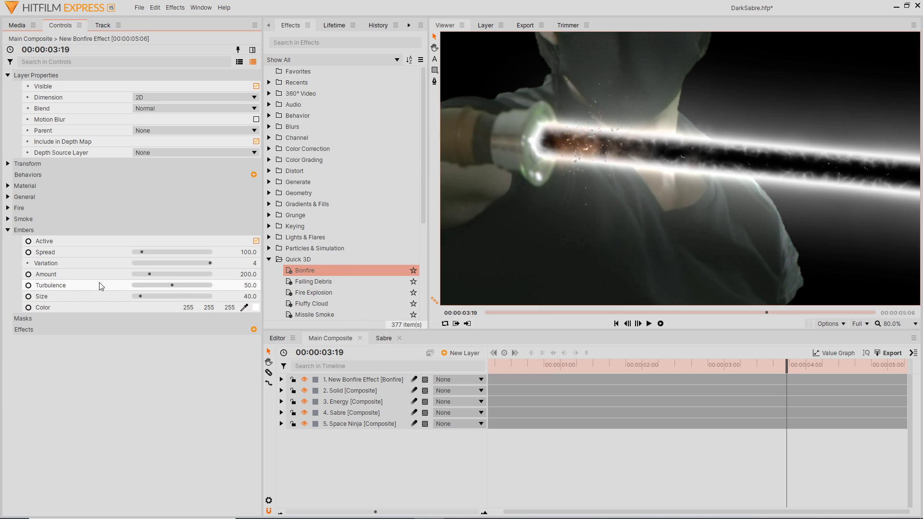
Set the bonfire's Embers Turbulence to 96 and Size to 30.
click(209, 286)
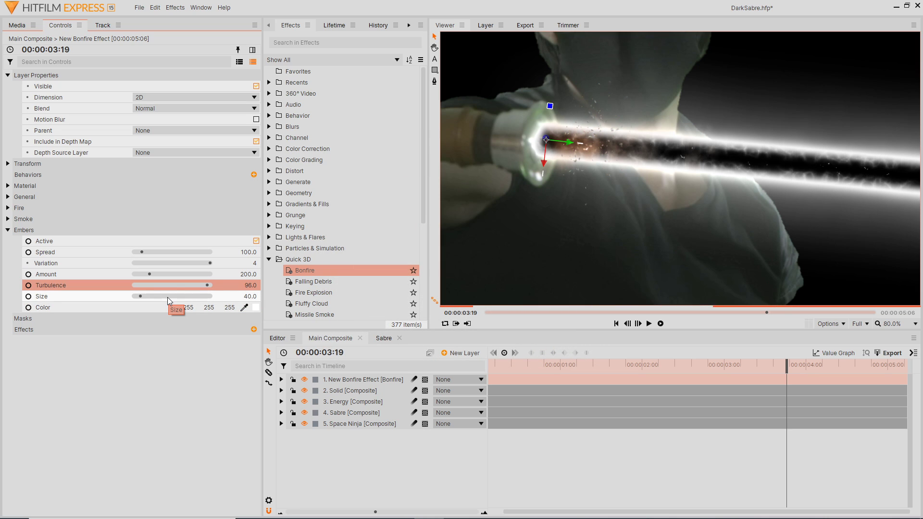
key(Tab)
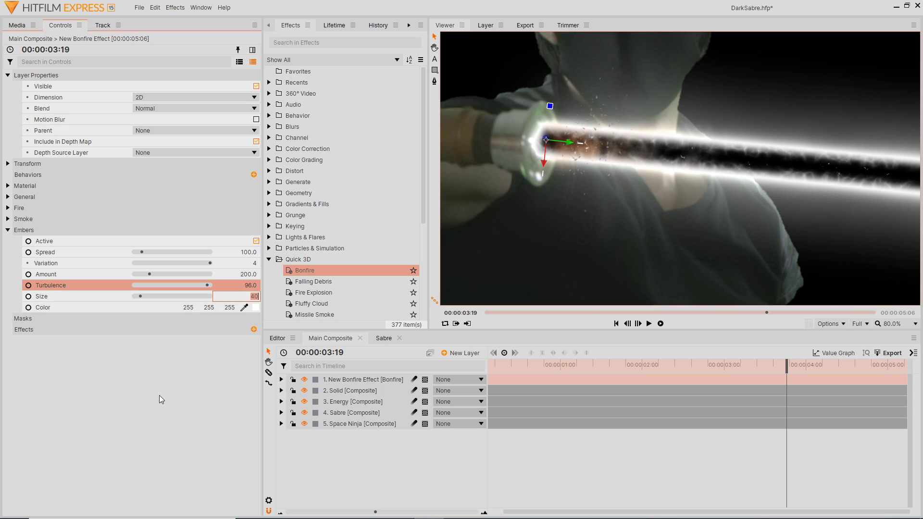
text(30)
key(Return)
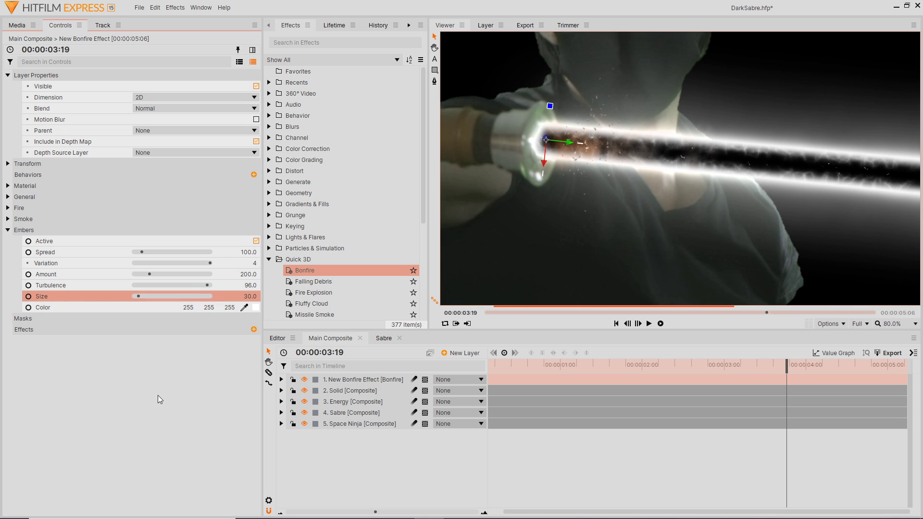
Set the bonfire's Embers Amount to 100 and Spread to 50.
click(248, 274)
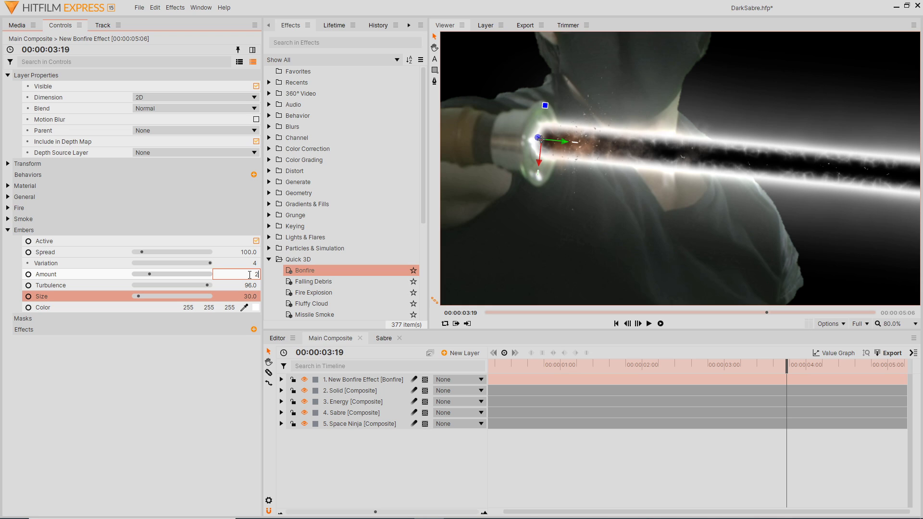
text(100)
key(Return)
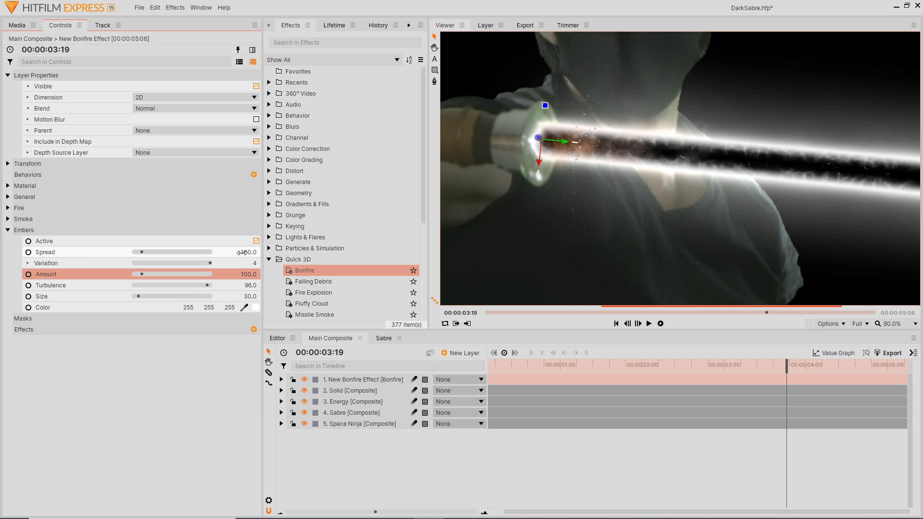
click(243, 253)
text(50)
key(Return)
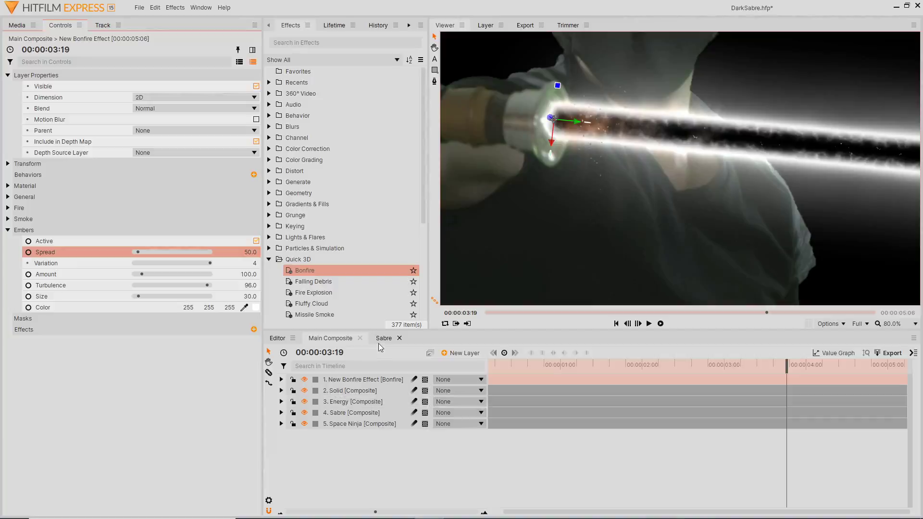
Copy the Tracking Point layer from the Sabre composite into Main Composite and align it to the start of the timeline.
click(383, 339)
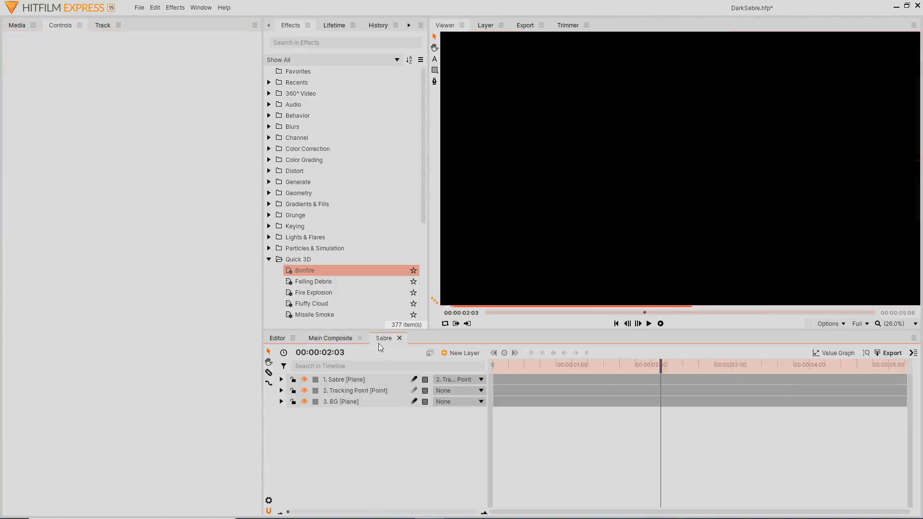
click(385, 391)
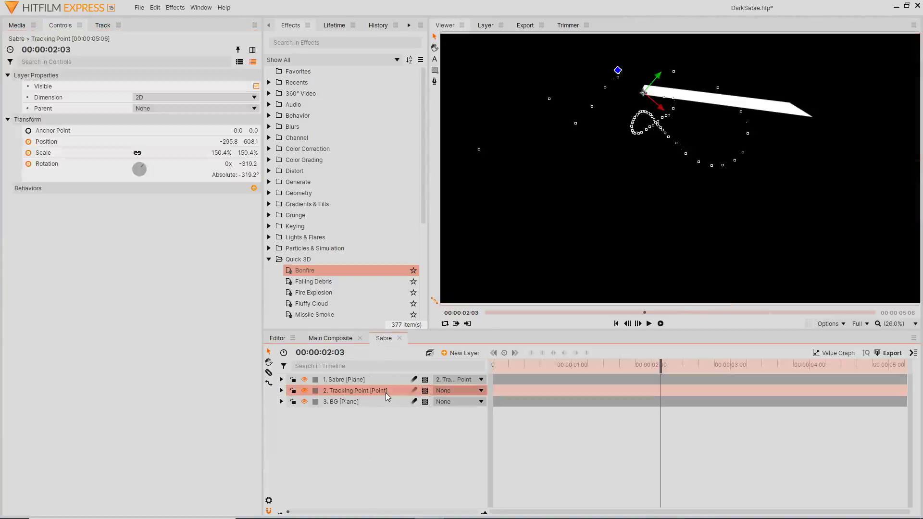
click(342, 339)
key(ctrl+v)
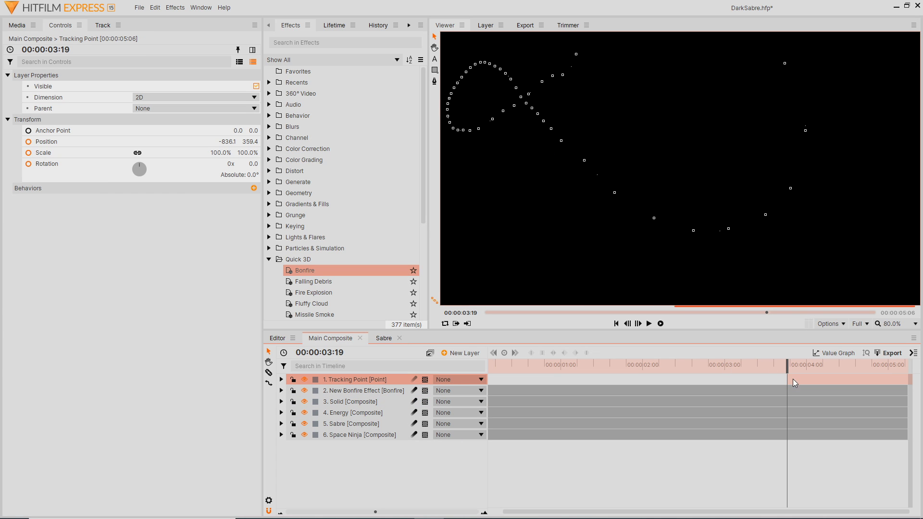
drag(795, 383, 500, 386)
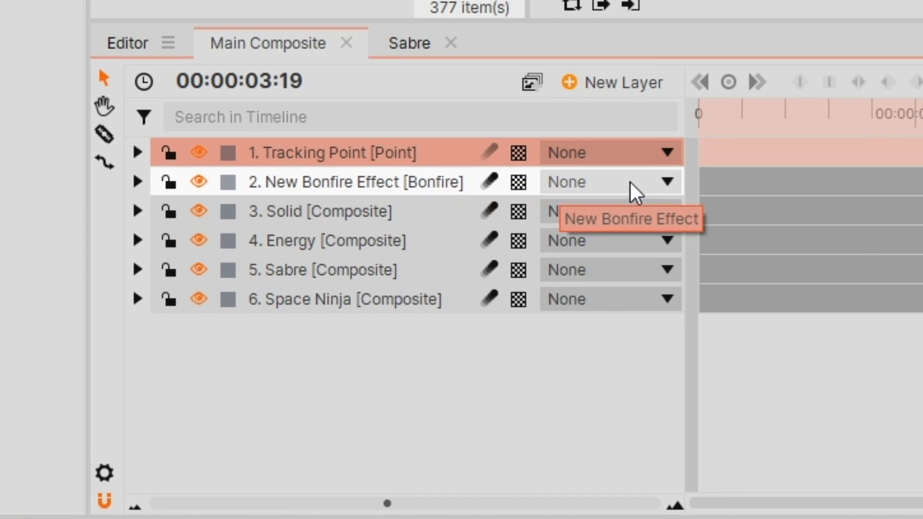
Parent the New Bonfire Effect layer to Tracking Point and rotate the bonfire to realign it with the blade.
click(466, 391)
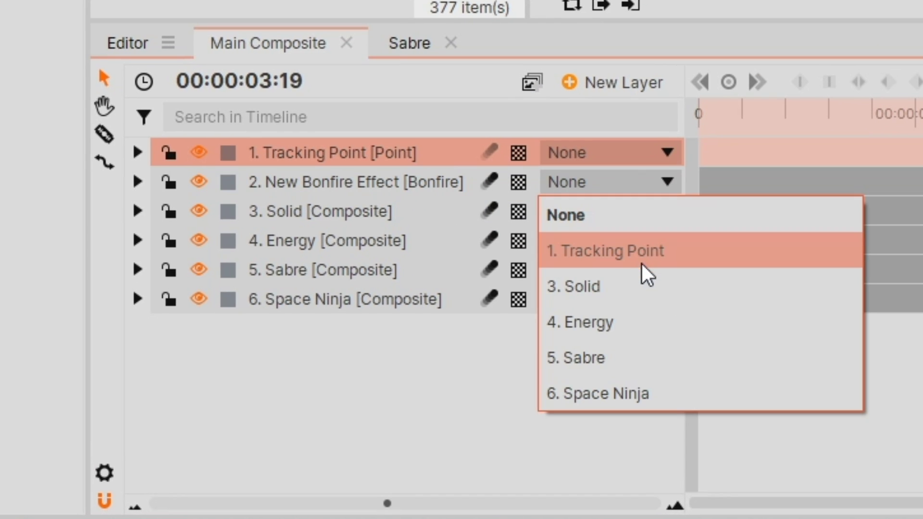
click(642, 256)
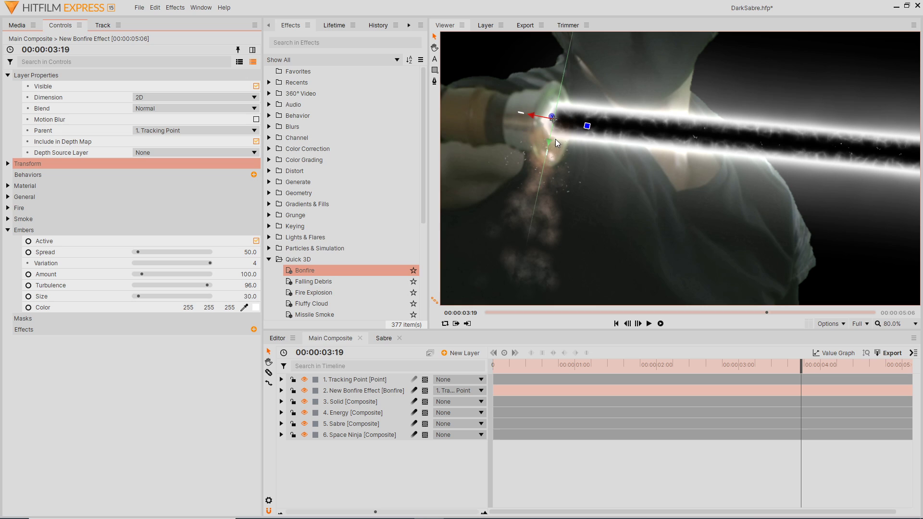
click(584, 130)
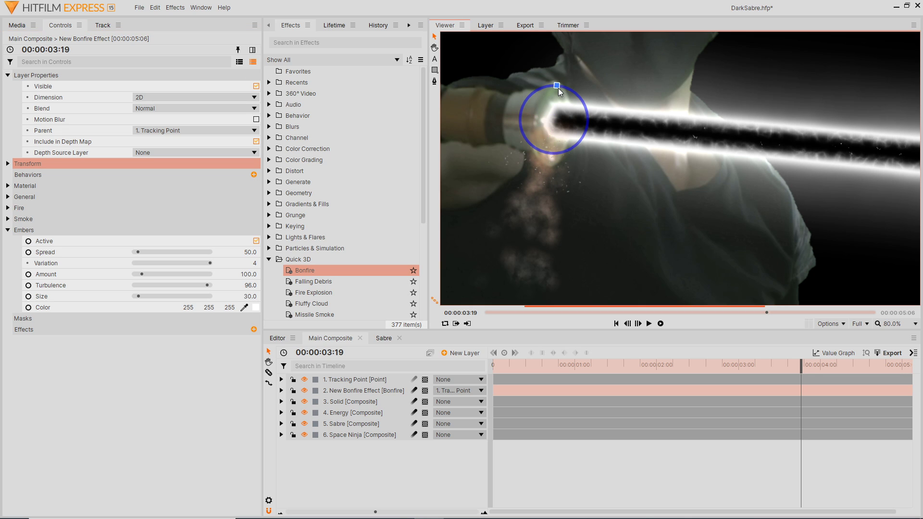
click(563, 90)
Add a Glow effect to the New Bonfire Effect layer and turn on the layer's motion blur.
click(308, 43)
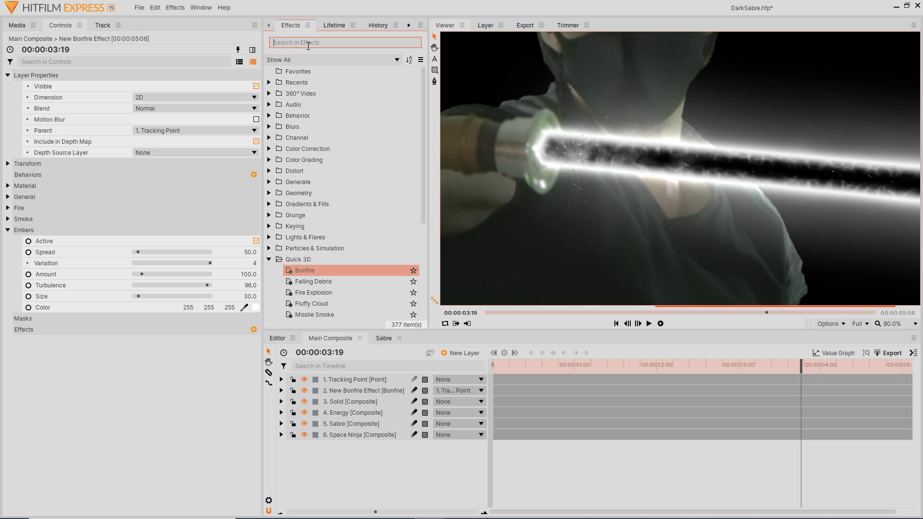
text(glow)
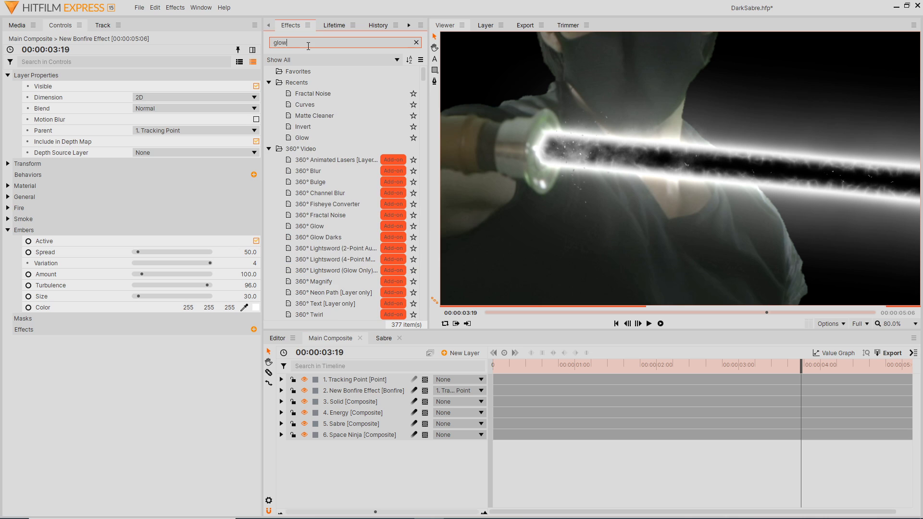
drag(302, 82, 77, 309)
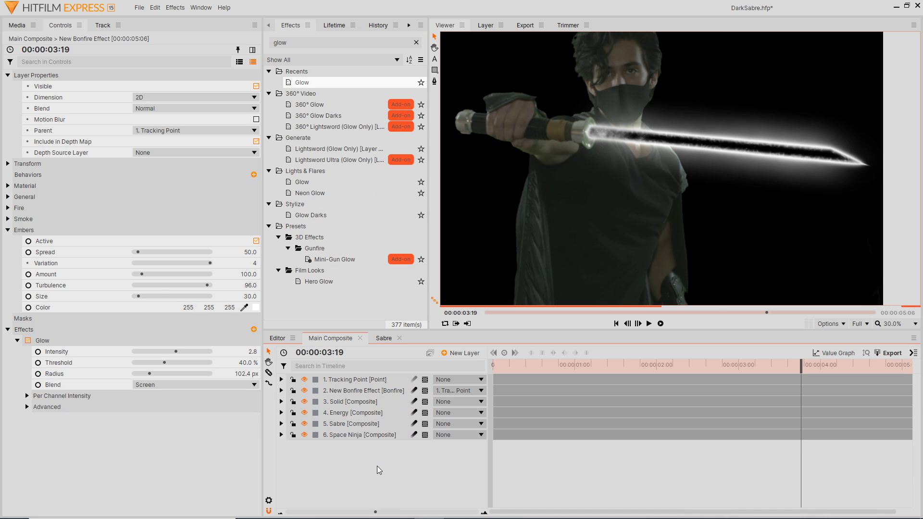
click(414, 390)
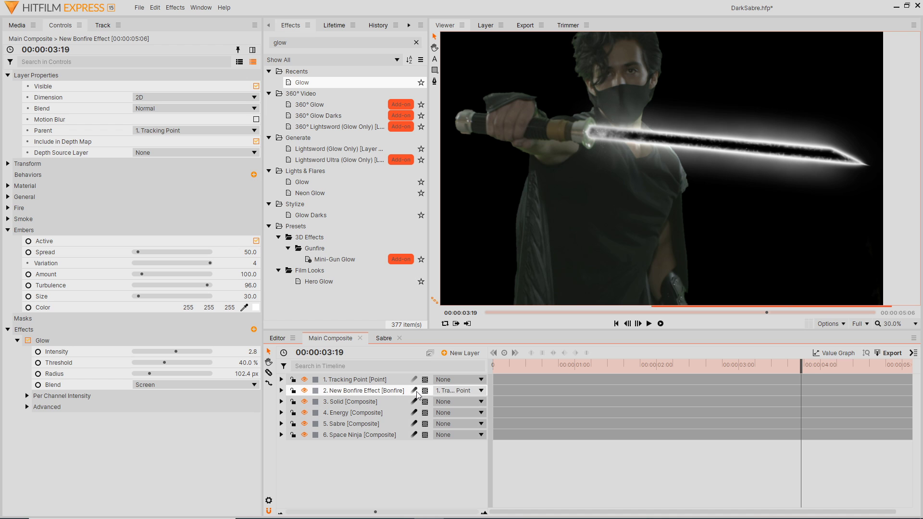